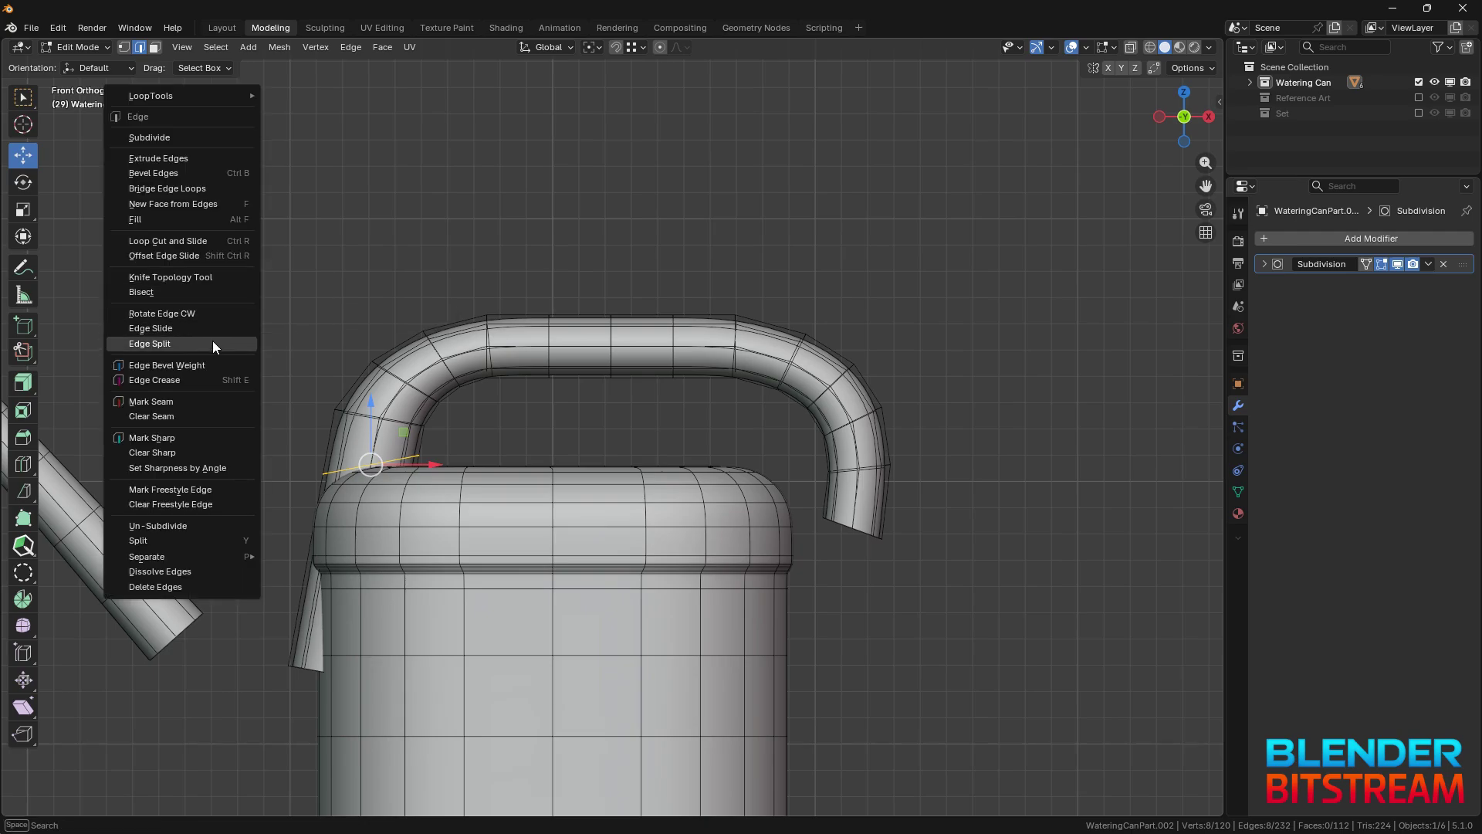
# Step: Split the handle at the selected edge loop near the can's top and delete the detached lower faces
pyautogui.click(212, 340)
pyautogui.press('3')
pyautogui.press('l')
pyautogui.press('x')
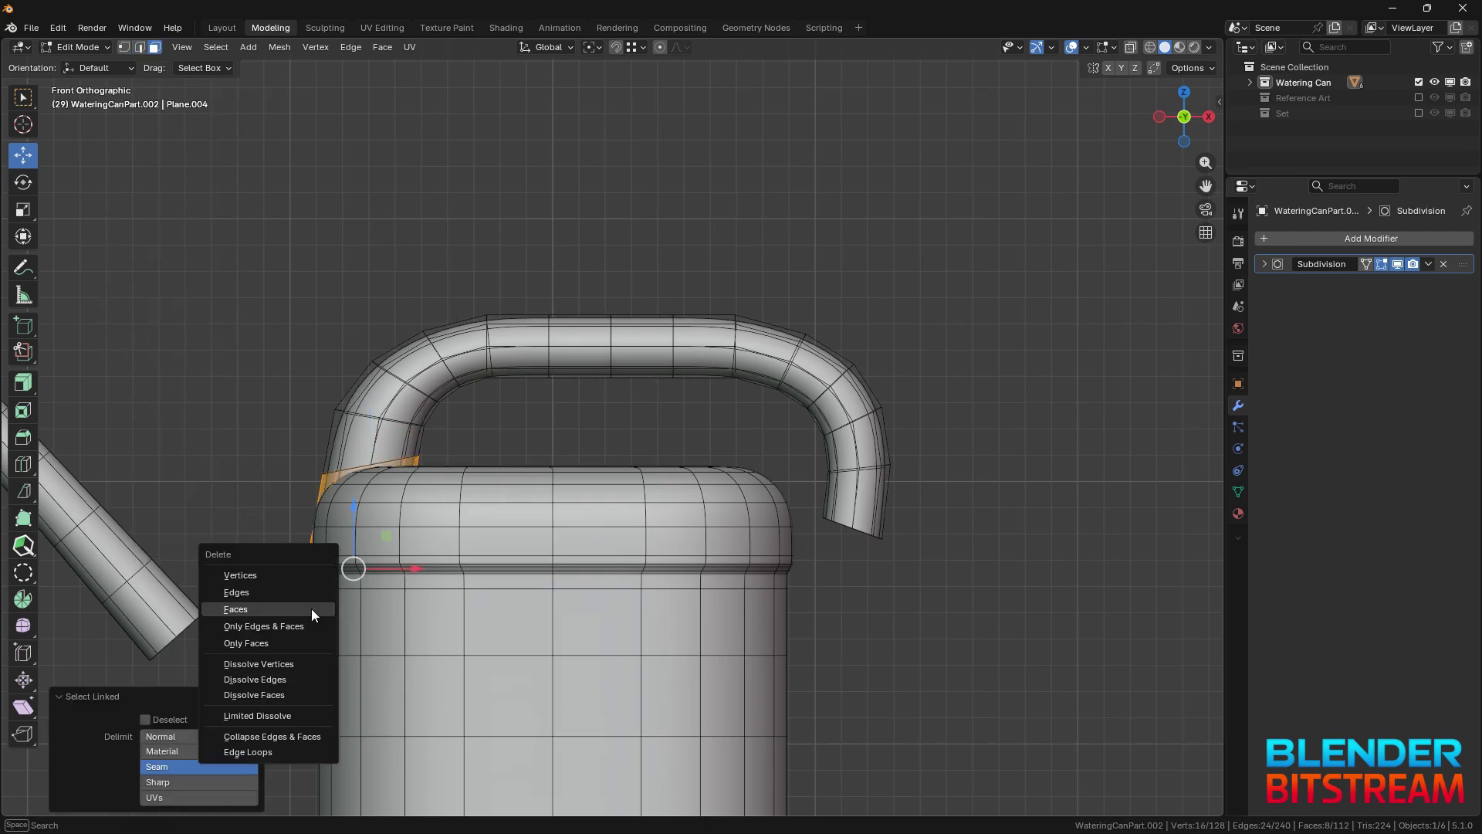
pyautogui.click(312, 609)
# Step: Set the individual-element snap target to Face Nearest and snap the handle's open end loop onto the can's top surface
pyautogui.click(637, 47)
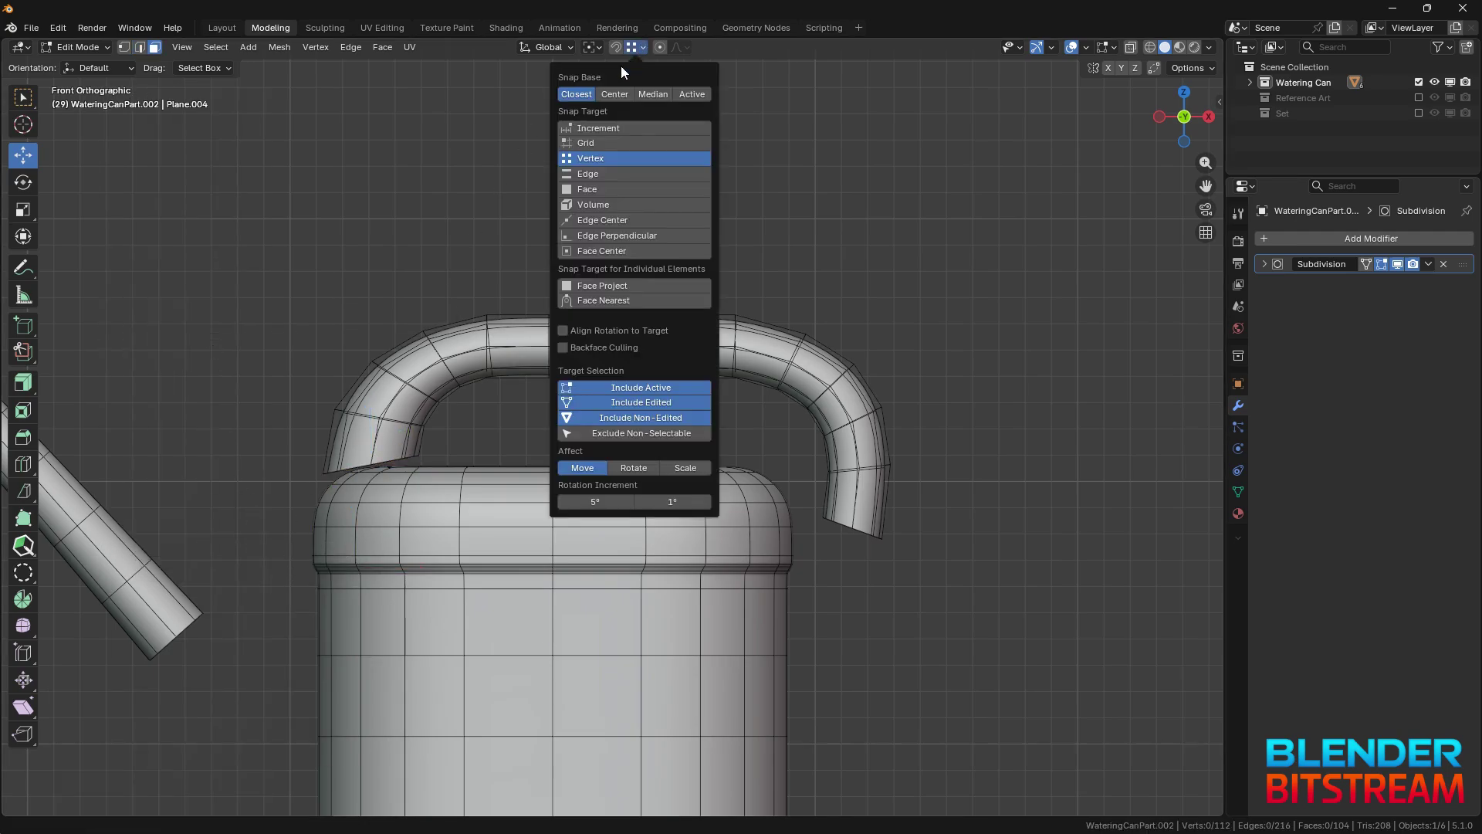
pyautogui.click(642, 299)
pyautogui.press('2')
pyautogui.keyDown('alt'); pyautogui.click(375, 465); pyautogui.keyUp('alt')
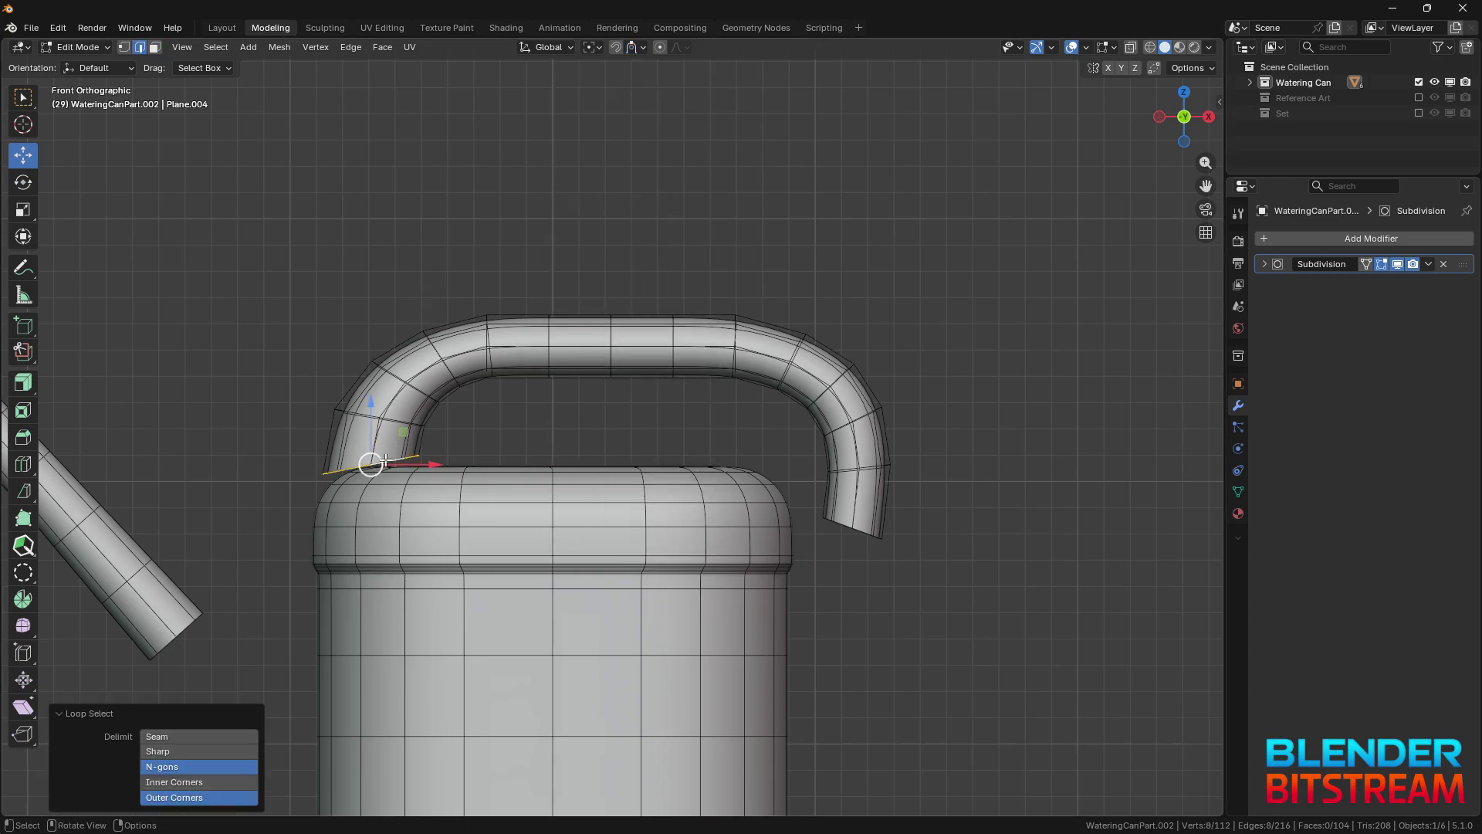
pyautogui.press('g')
pyautogui.click(406, 440)
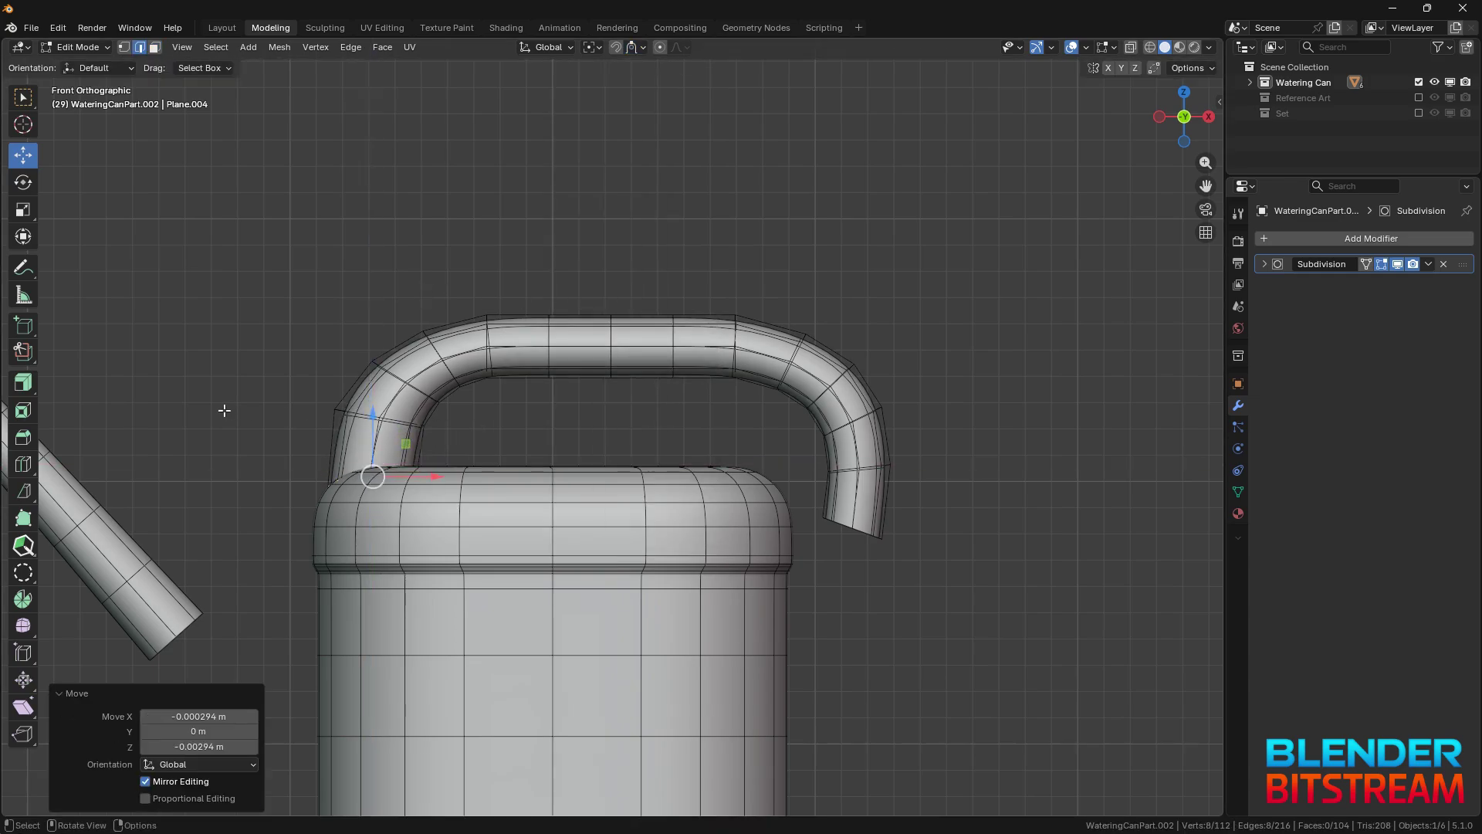
# Step: Scale the handle's end loop to 1.1 on all axes and snap it onto the can's surface again
pyautogui.click(23, 209)
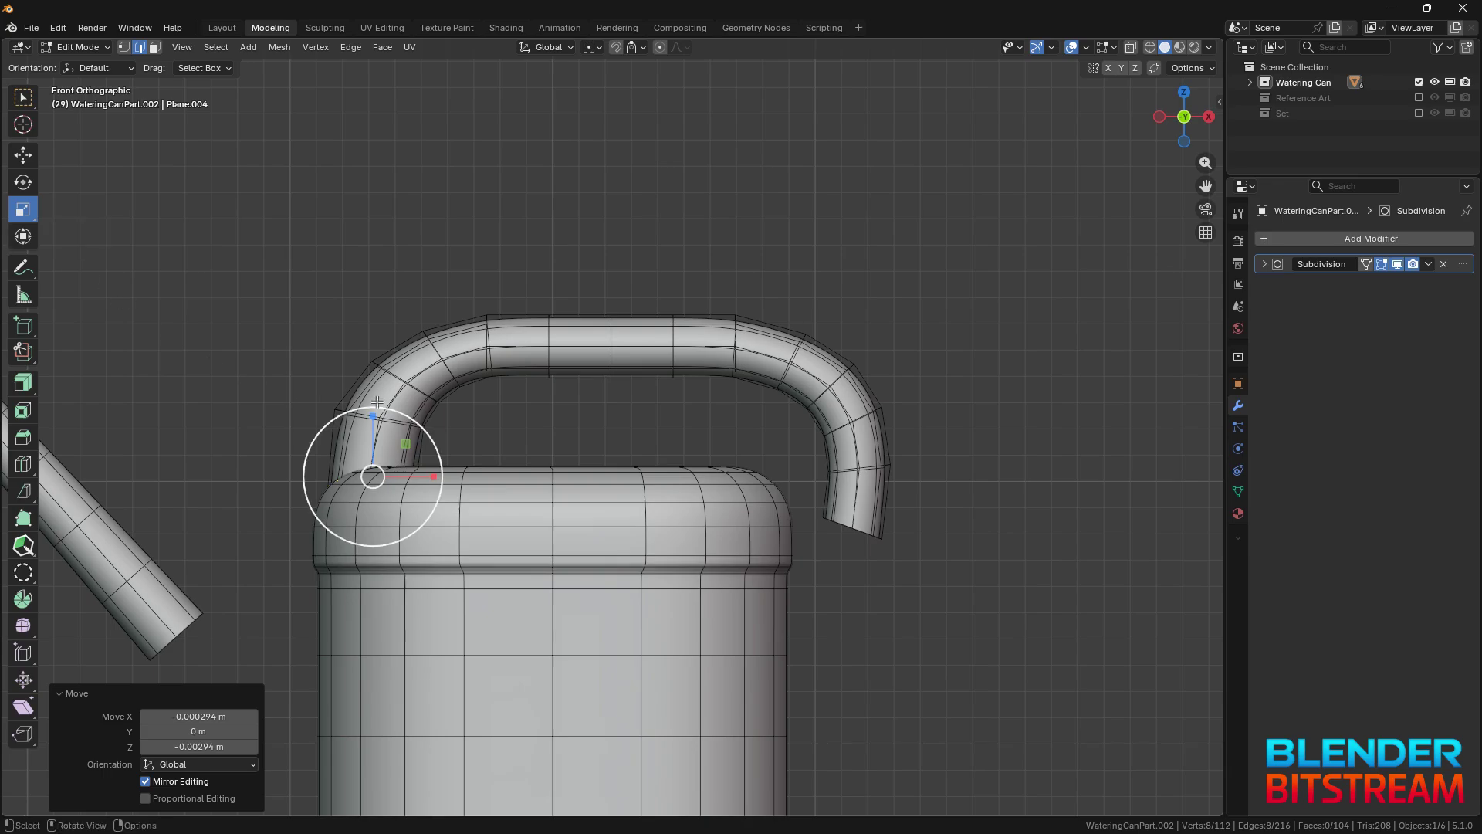
pyautogui.moveTo(378, 401); pyautogui.dragTo(382, 386)
pyautogui.moveTo(198, 717); pyautogui.dragTo(198, 747)
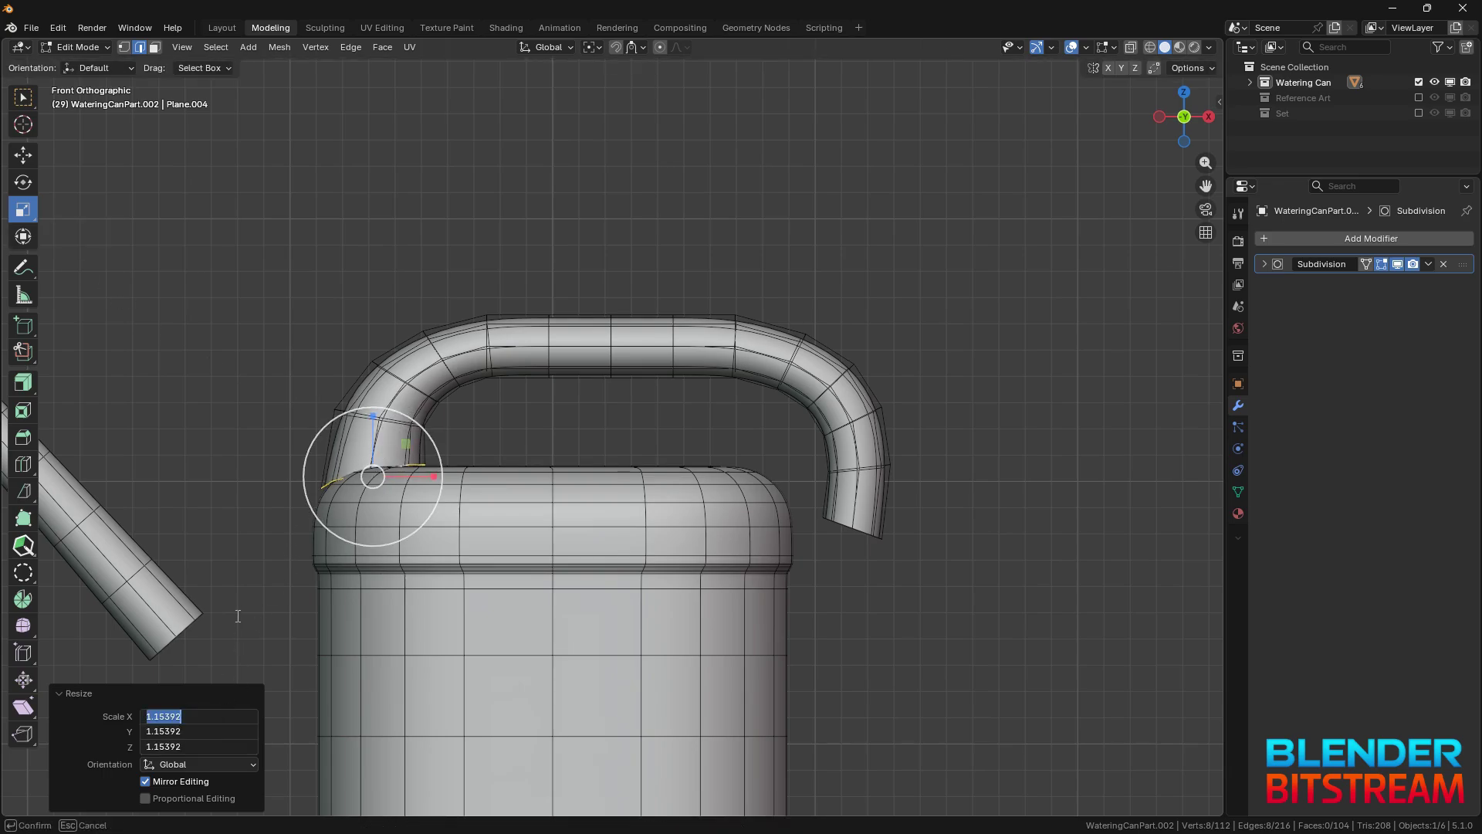
pyautogui.write('1.1')
pyautogui.press('Return')
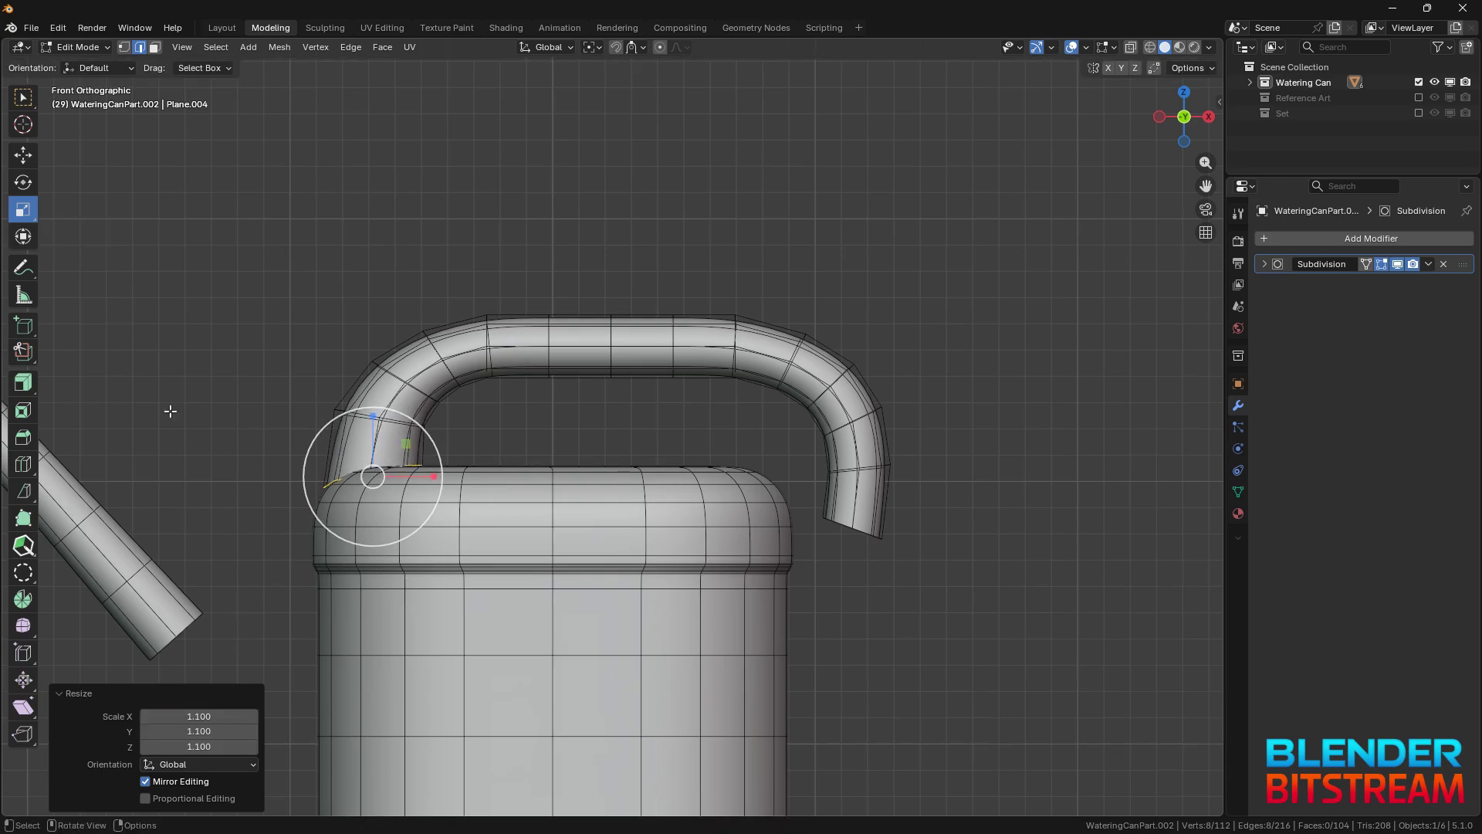
pyautogui.click(23, 154)
pyautogui.press('g')
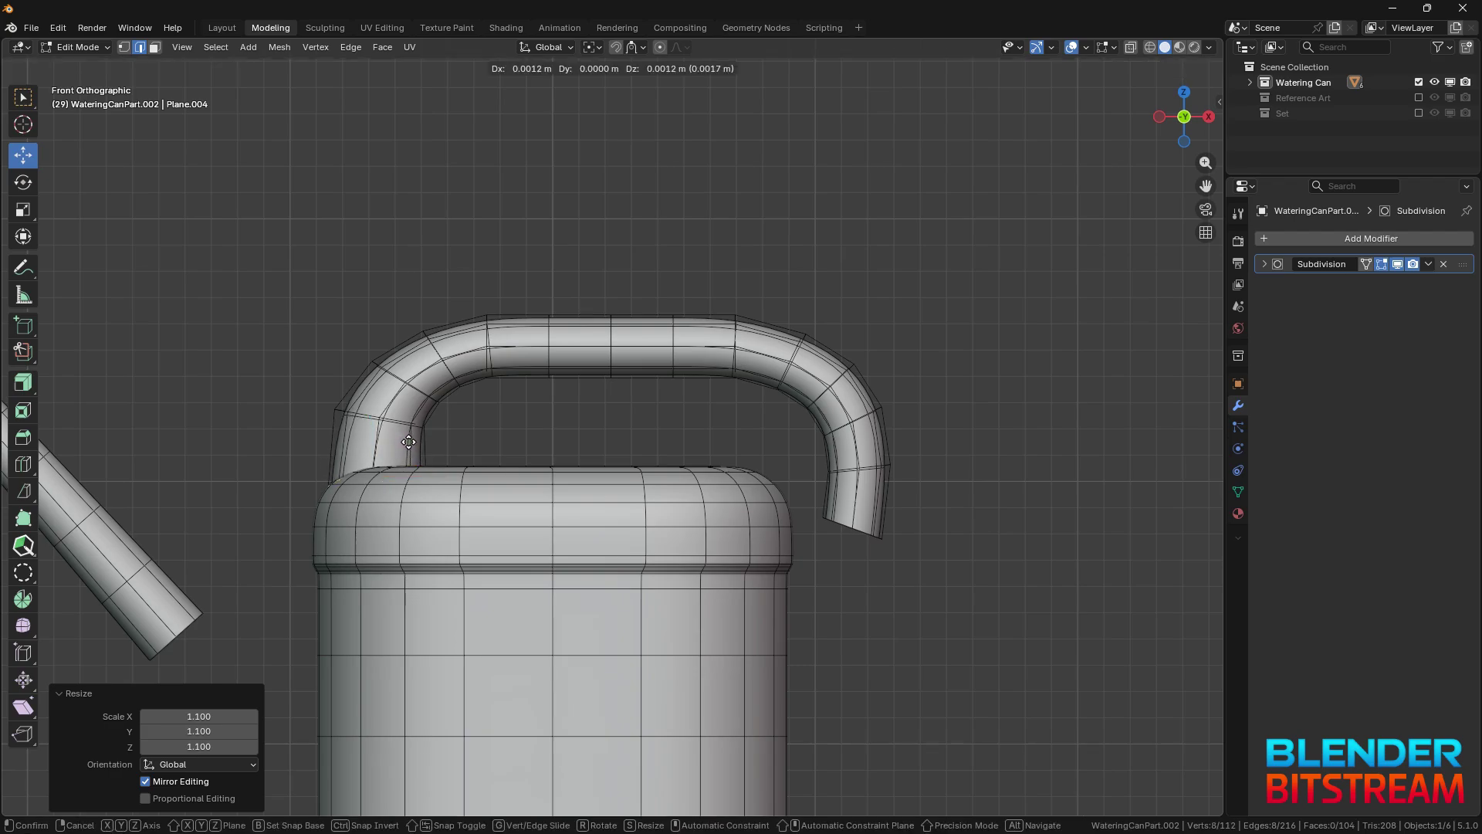
pyautogui.click(409, 443)
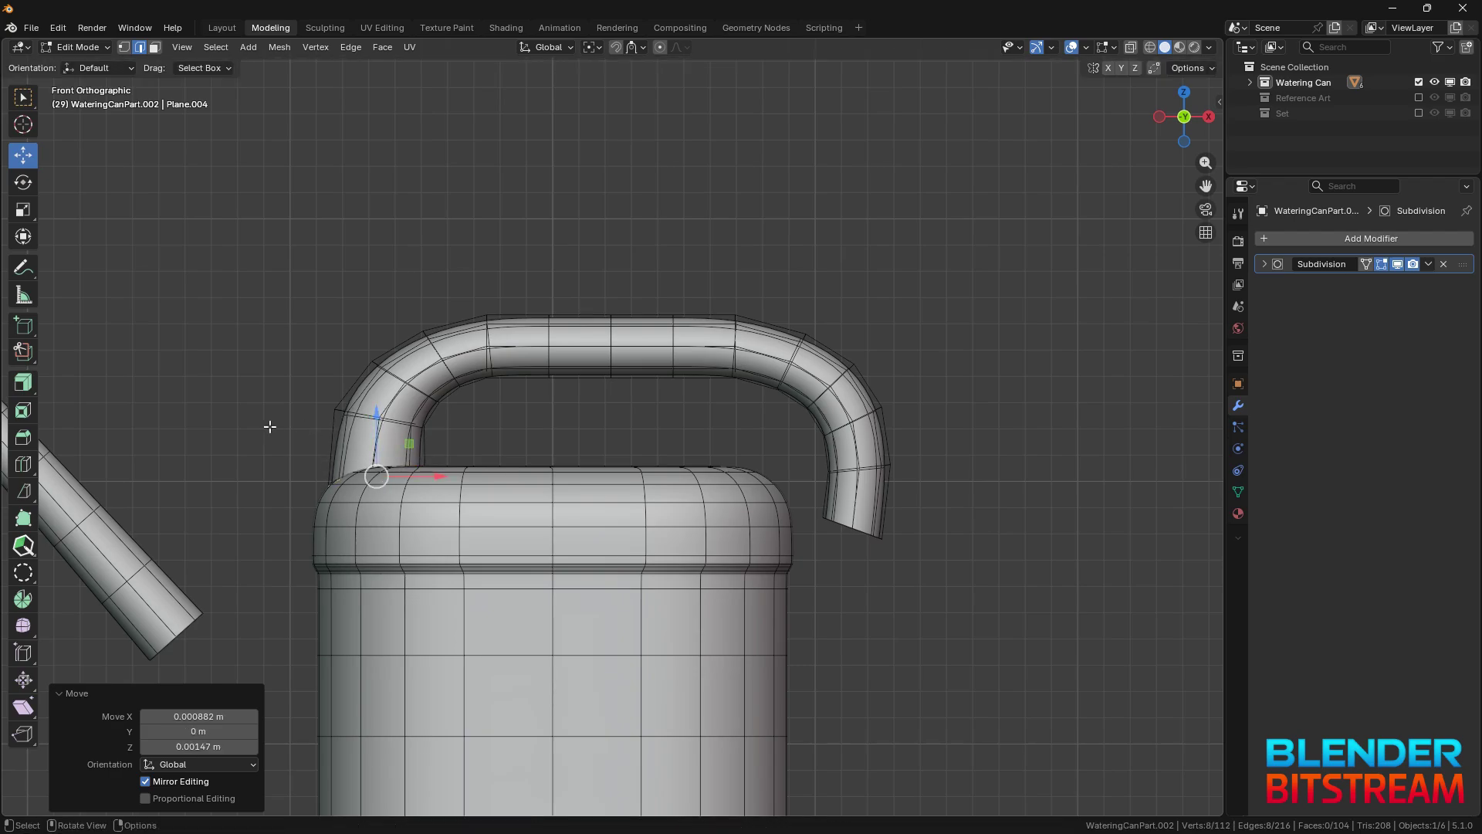
# Step: Add one edge loop just above the handle's snapped end with a slide factor of -0.6
pyautogui.click(23, 463)
pyautogui.moveTo(363, 452); pyautogui.dragTo(325, 463)
pyautogui.click(177, 713)
pyautogui.write('-')
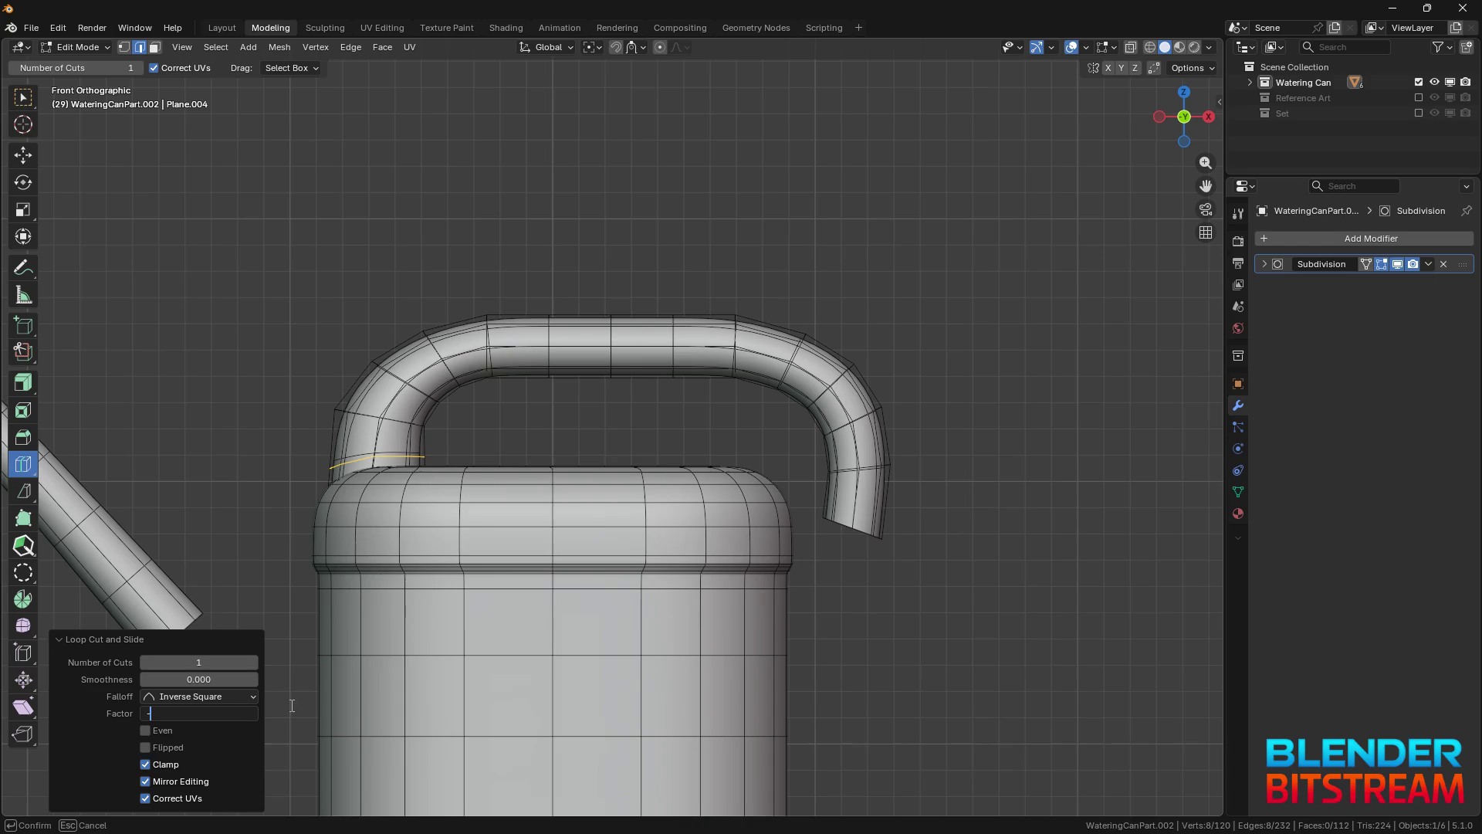
pyautogui.write('0.6')
pyautogui.press('Return')
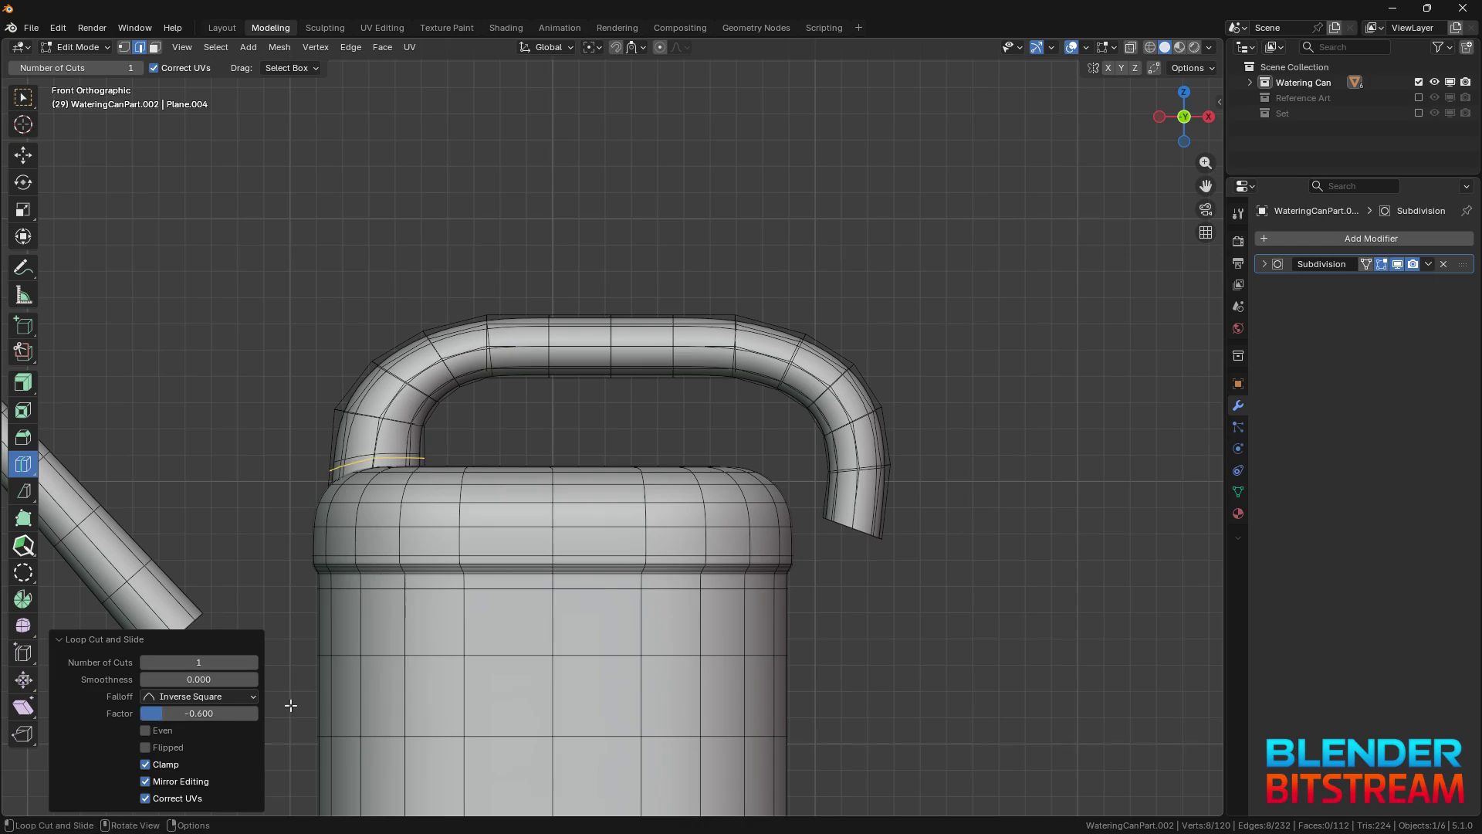
# Step: Edge-split the handle at the new loop and delete the strip of faces below it
pyautogui.hotkey('shift', 'space')
pyautogui.press('g')
pyautogui.hotkey('ctrl', 'e')
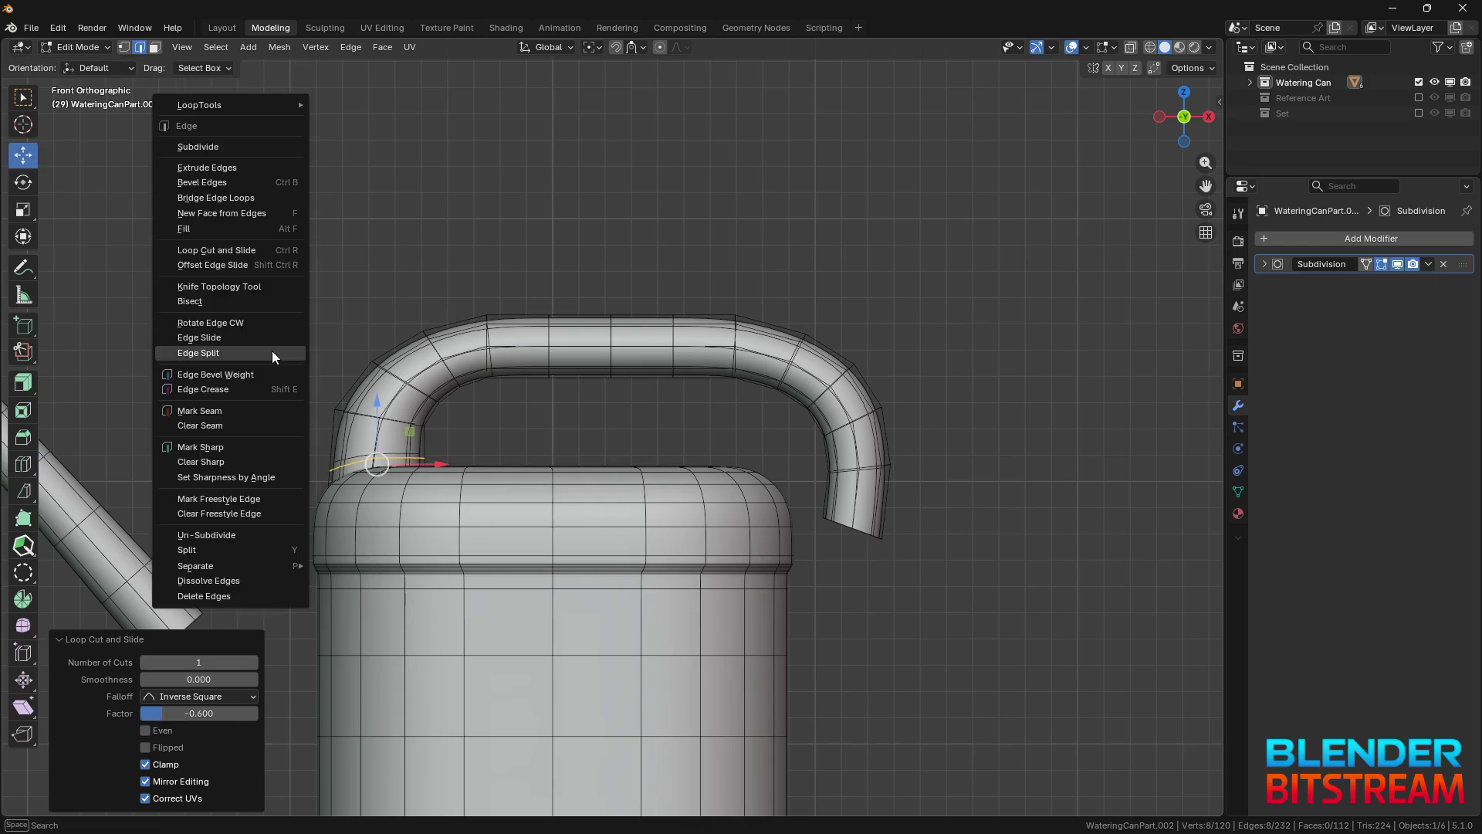
pyautogui.click(272, 351)
pyautogui.press('3')
pyautogui.press('l')
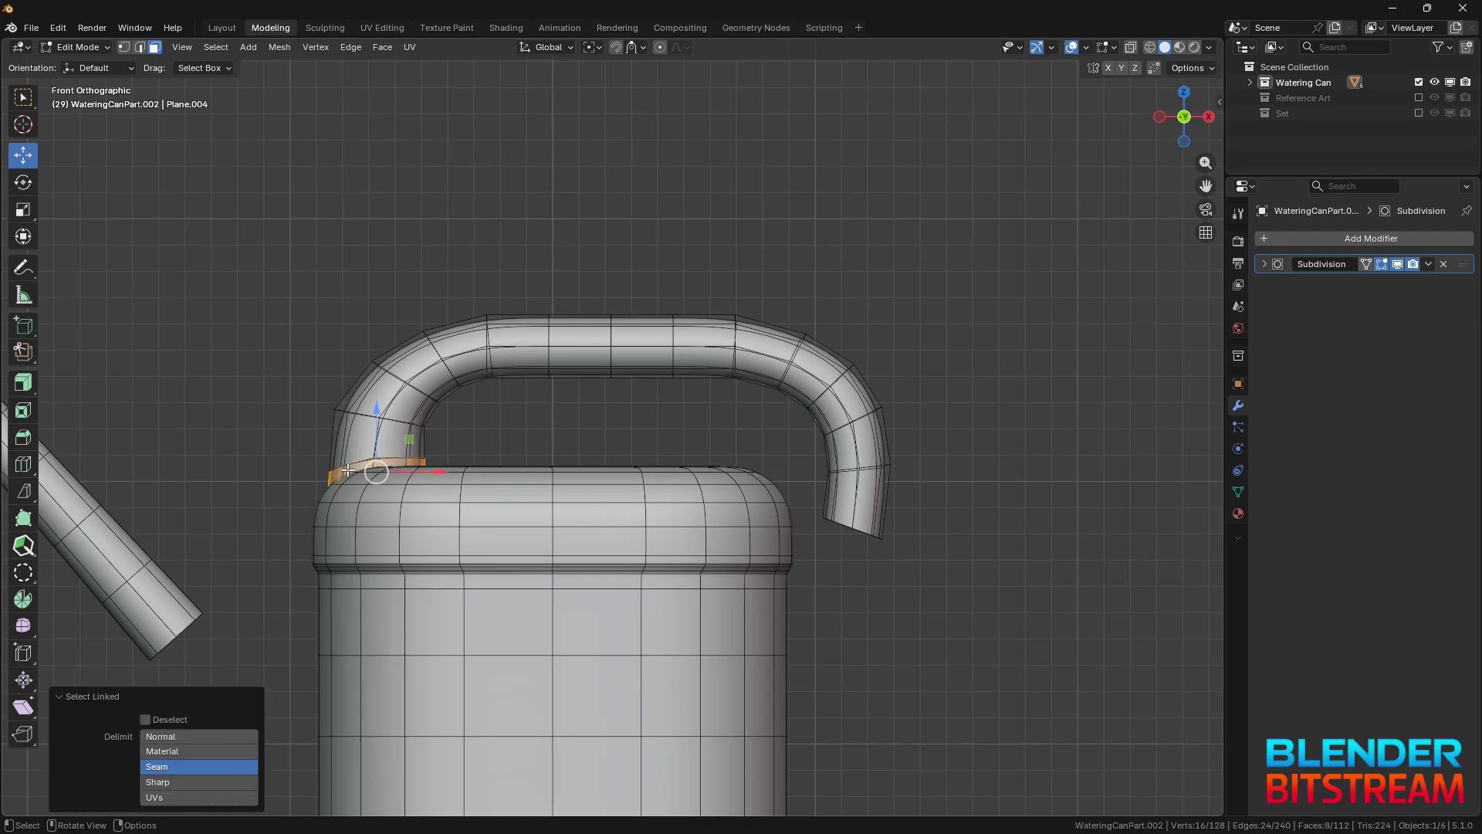
pyautogui.press('x')
pyautogui.click(281, 465)
# Step: Extrude the handle's open end loop in place and scale it to 1.3 on all axes to form a flare
pyautogui.press('2')
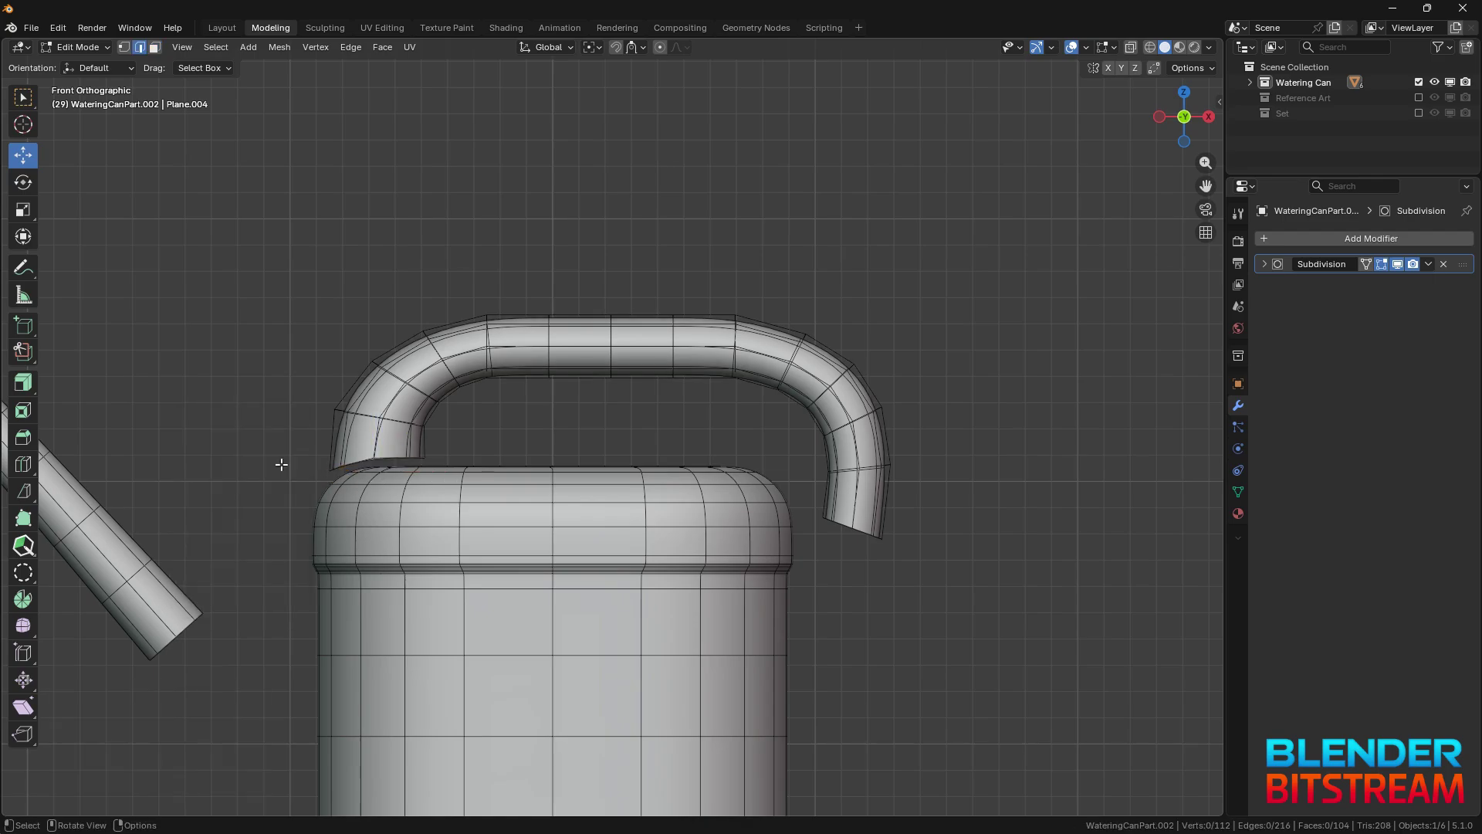
pyautogui.keyDown('alt'); pyautogui.click(357, 462); pyautogui.keyUp('alt')
pyautogui.press('e')
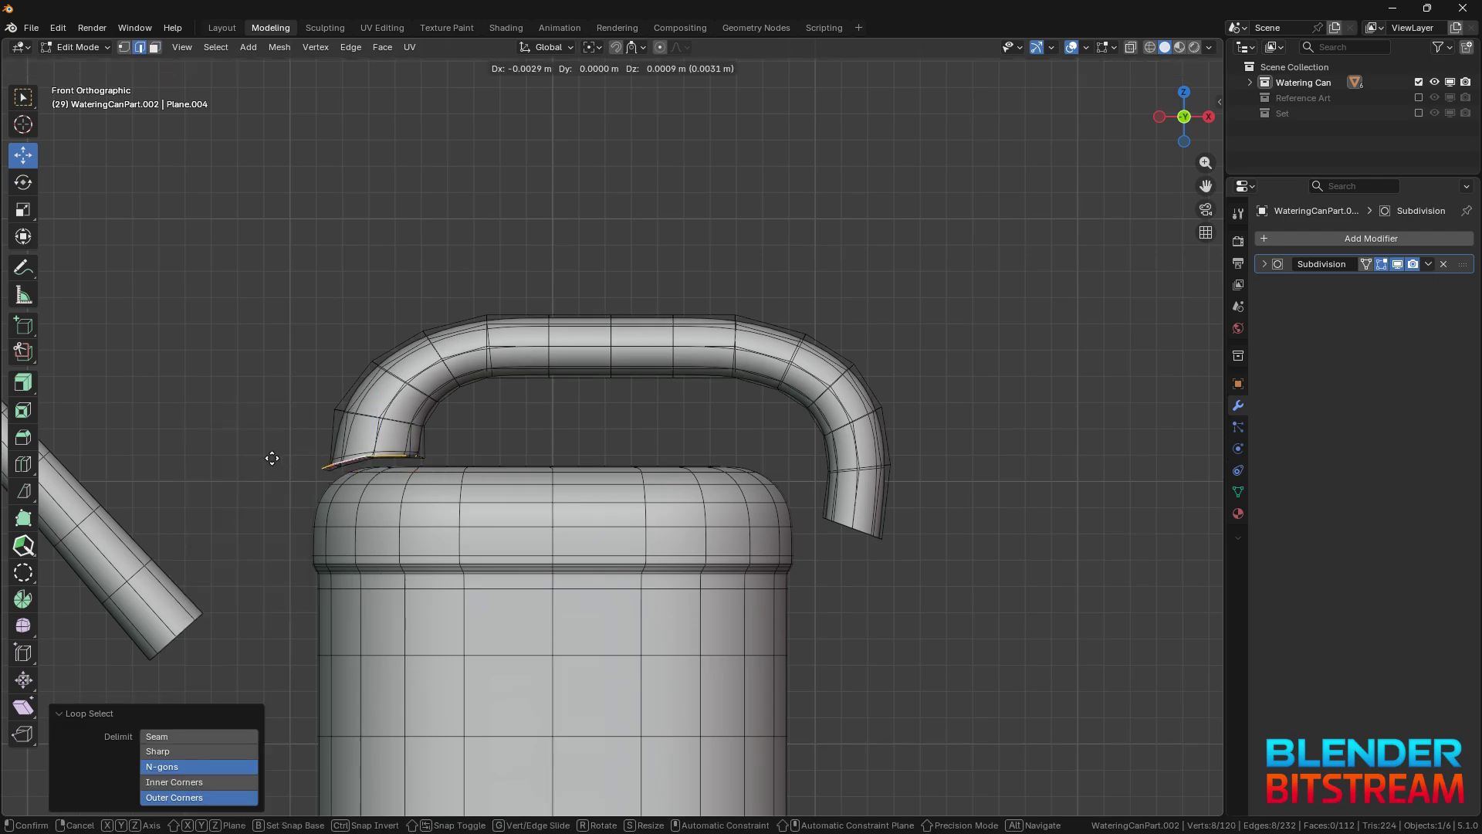
pyautogui.rightClick(267, 457)
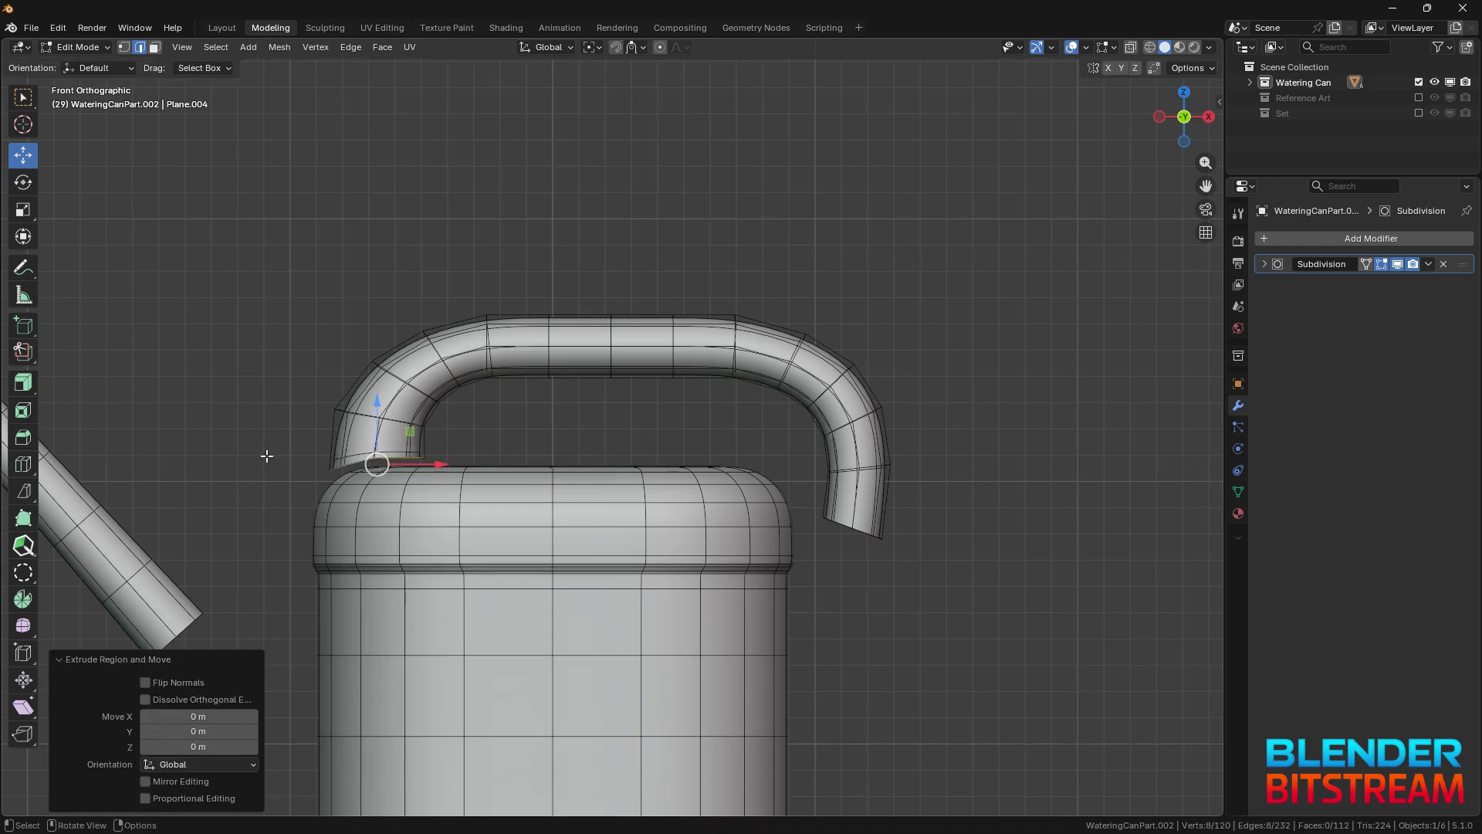
pyautogui.click(23, 209)
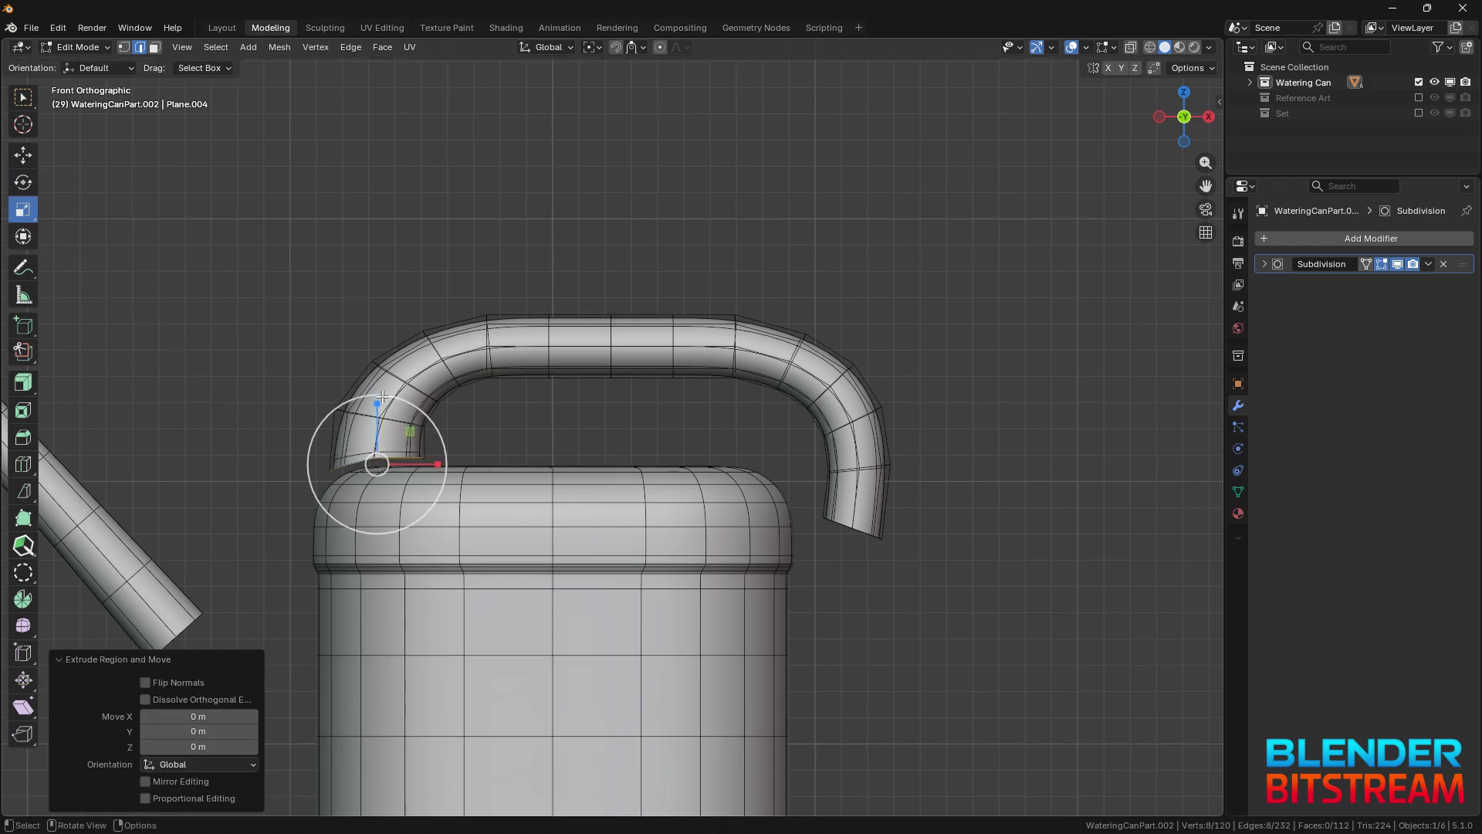
pyautogui.moveTo(411, 400); pyautogui.dragTo(423, 382)
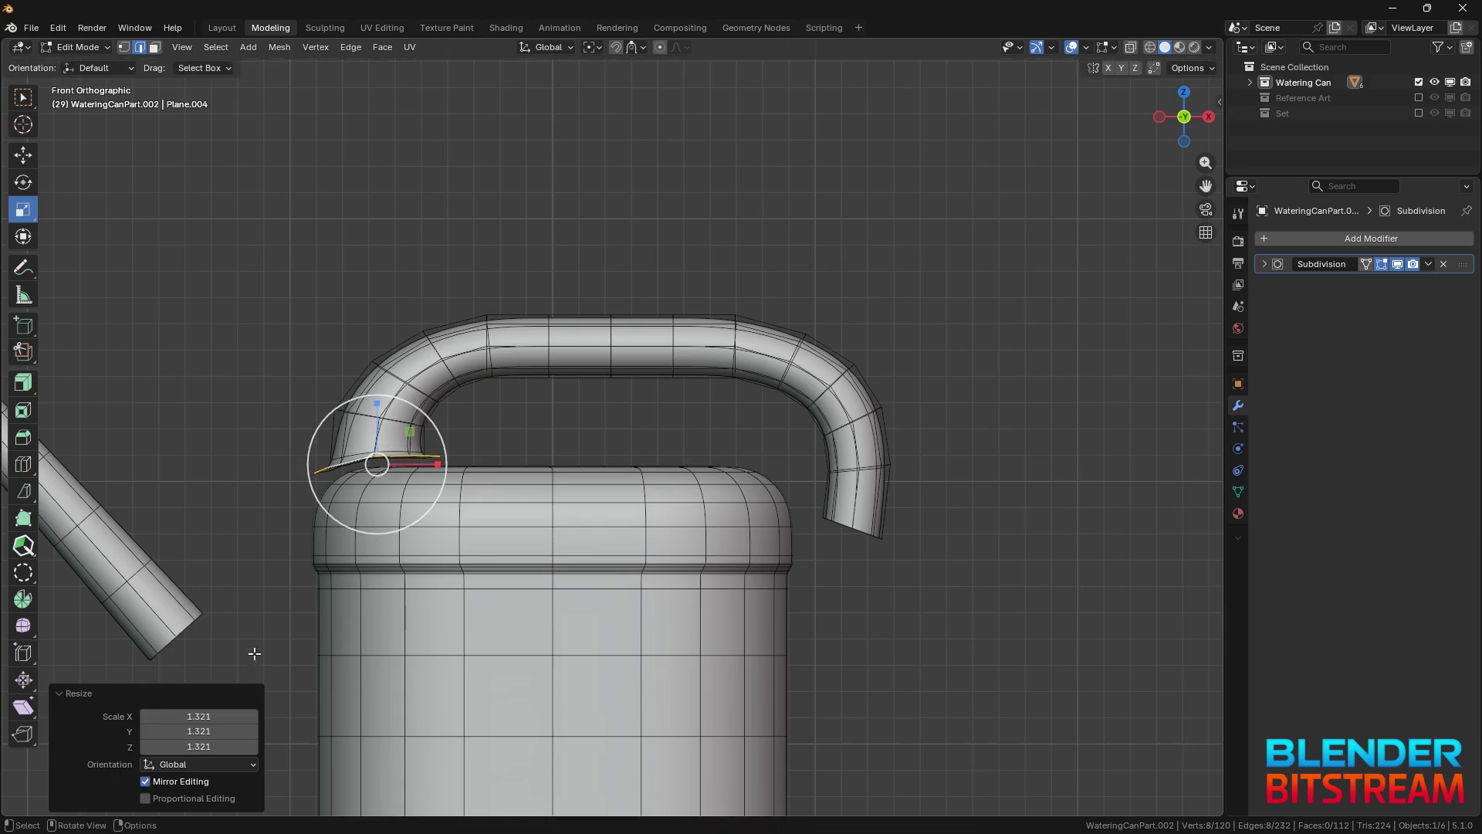
pyautogui.moveTo(230, 712); pyautogui.dragTo(231, 745)
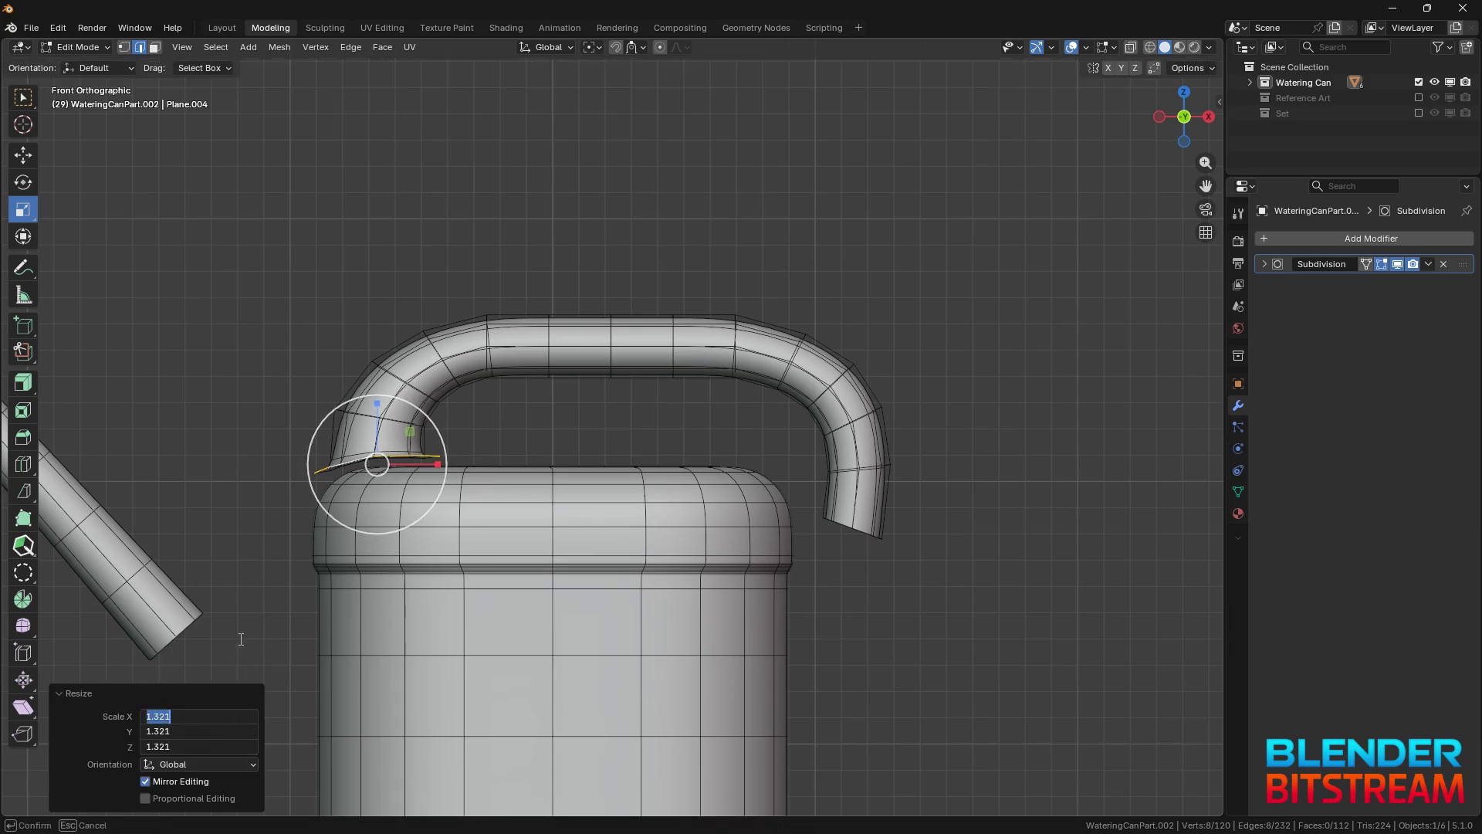
pyautogui.write('1.3')
pyautogui.press('Return')
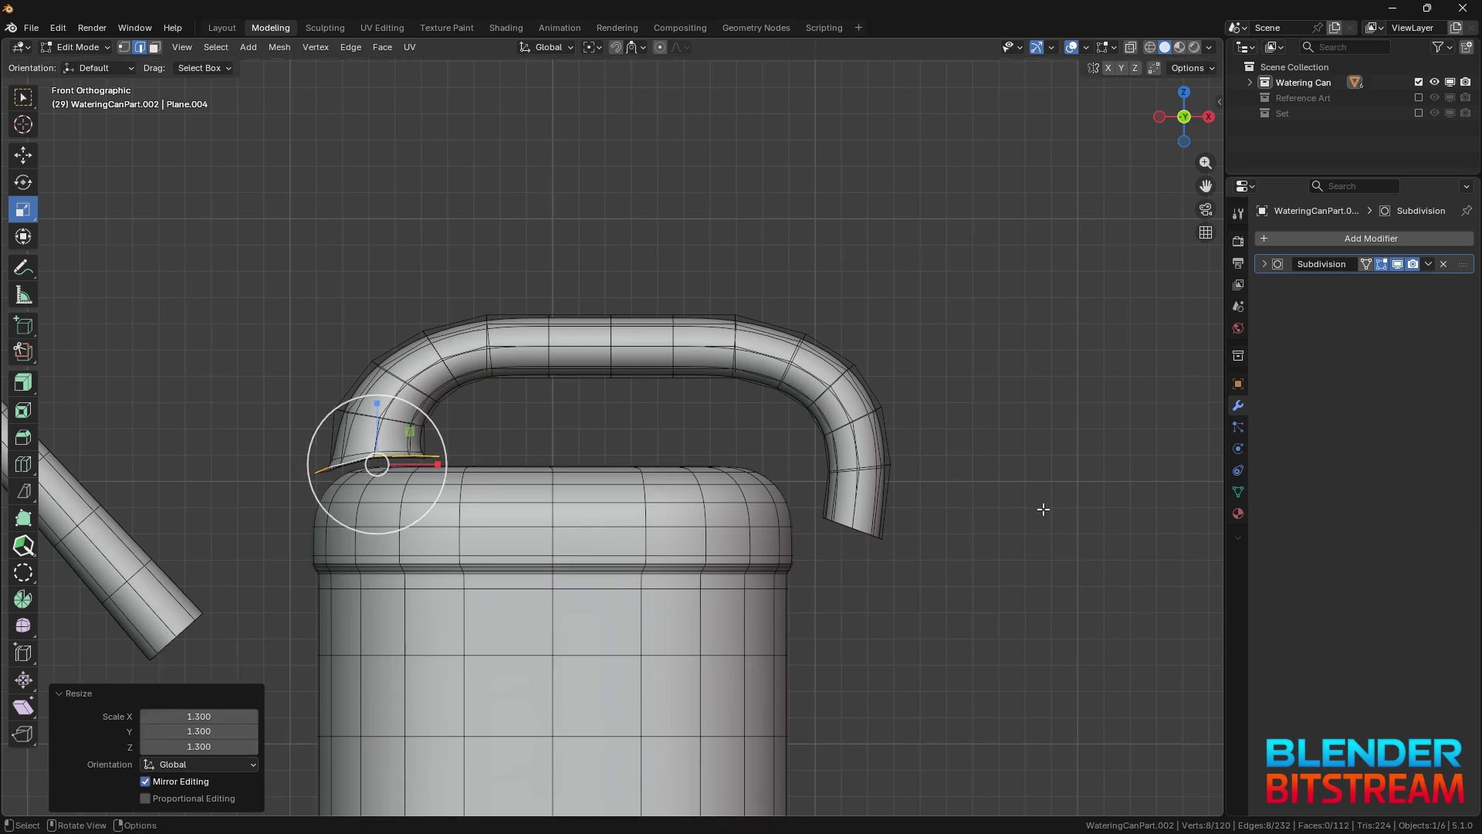
# Step: Create a vertex group containing the handle's flared end loop and check its weights in Weight Paint mode before returning to Object Mode
pyautogui.click(1239, 492)
pyautogui.click(1461, 287)
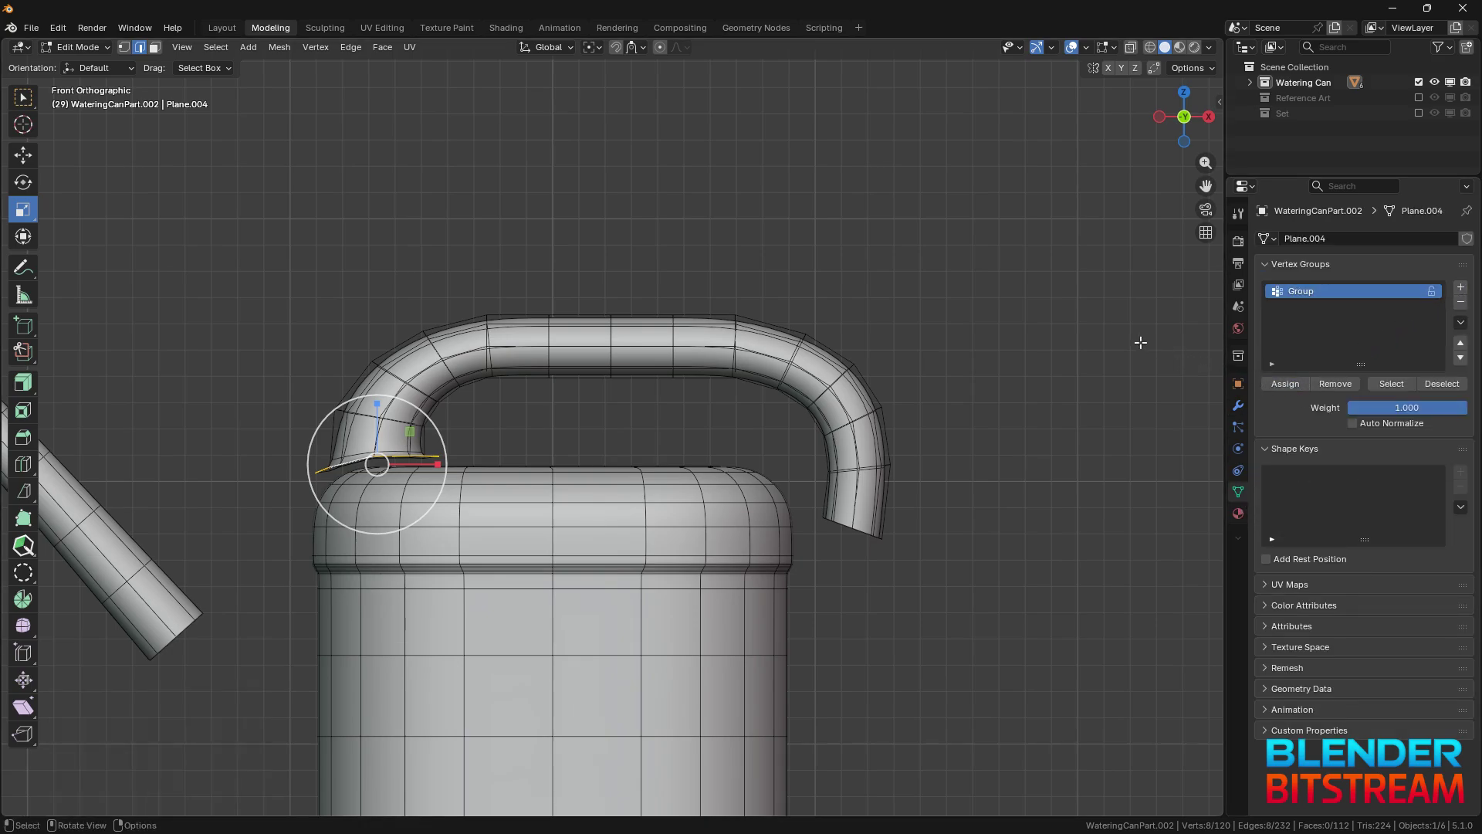
pyautogui.click(77, 48)
pyautogui.click(77, 135)
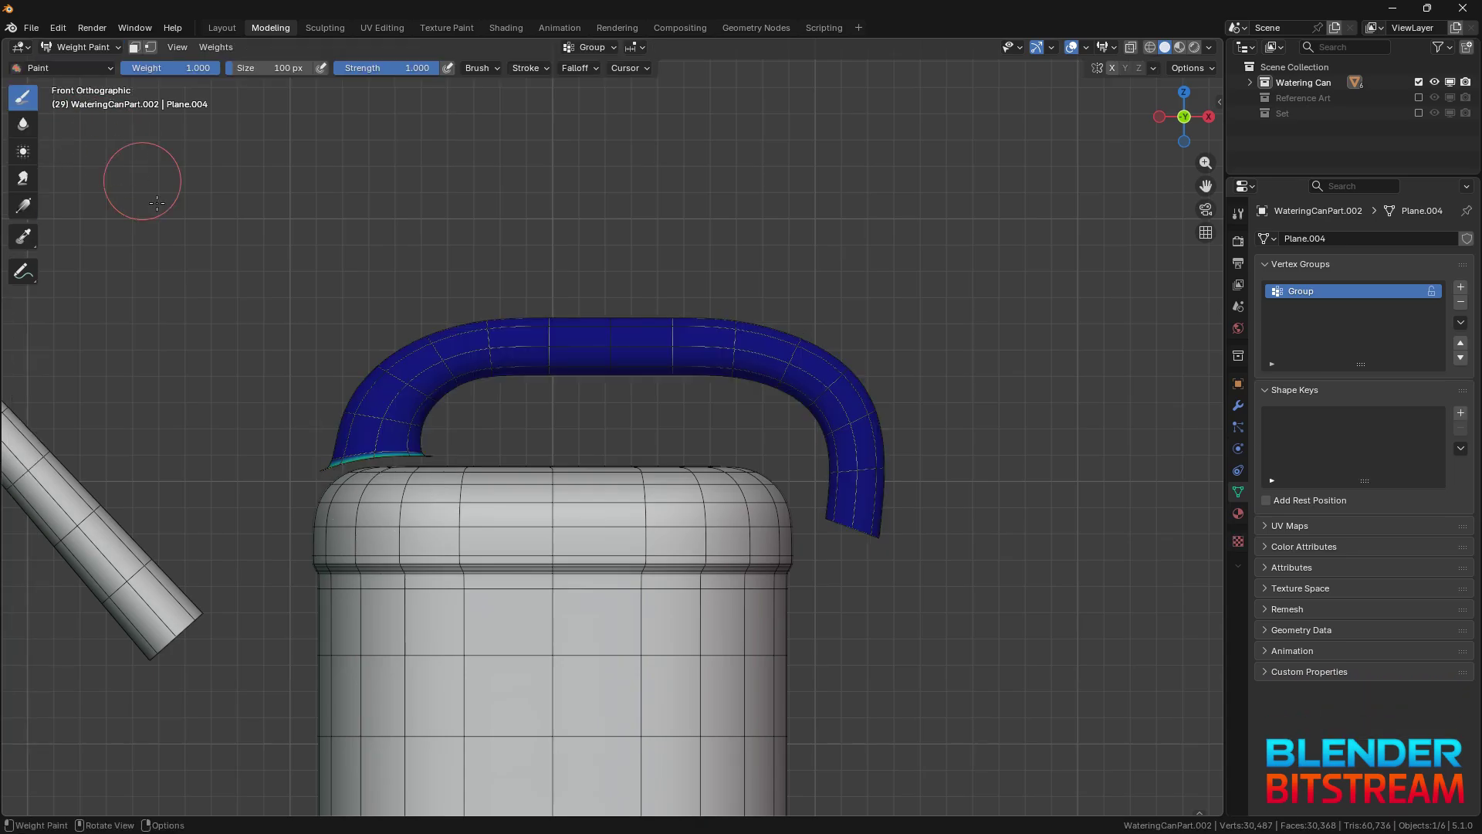
pyautogui.moveTo(157, 202)
pyautogui.mouseDown(button='middle')
pyautogui.moveTo(356, 268)
pyautogui.moveTo(174, 213)
pyautogui.mouseUp(button='middle')
pyautogui.click(97, 47)
pyautogui.click(93, 63)
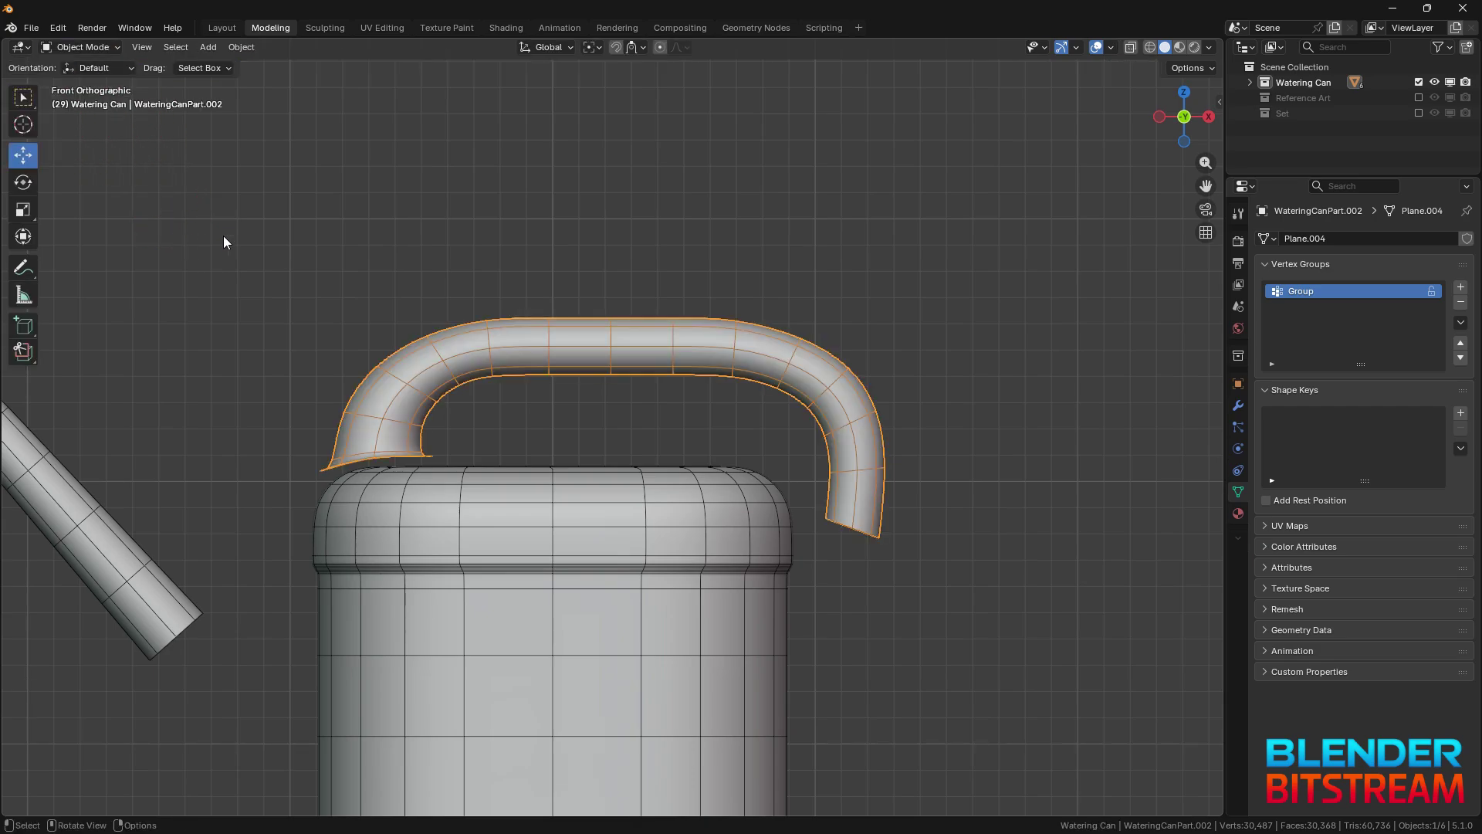
# Step: Add a Shrinkwrap modifier to the handle, limited to the vertex group Group and targeting the can body
pyautogui.click(1238, 406)
pyautogui.click(1345, 236)
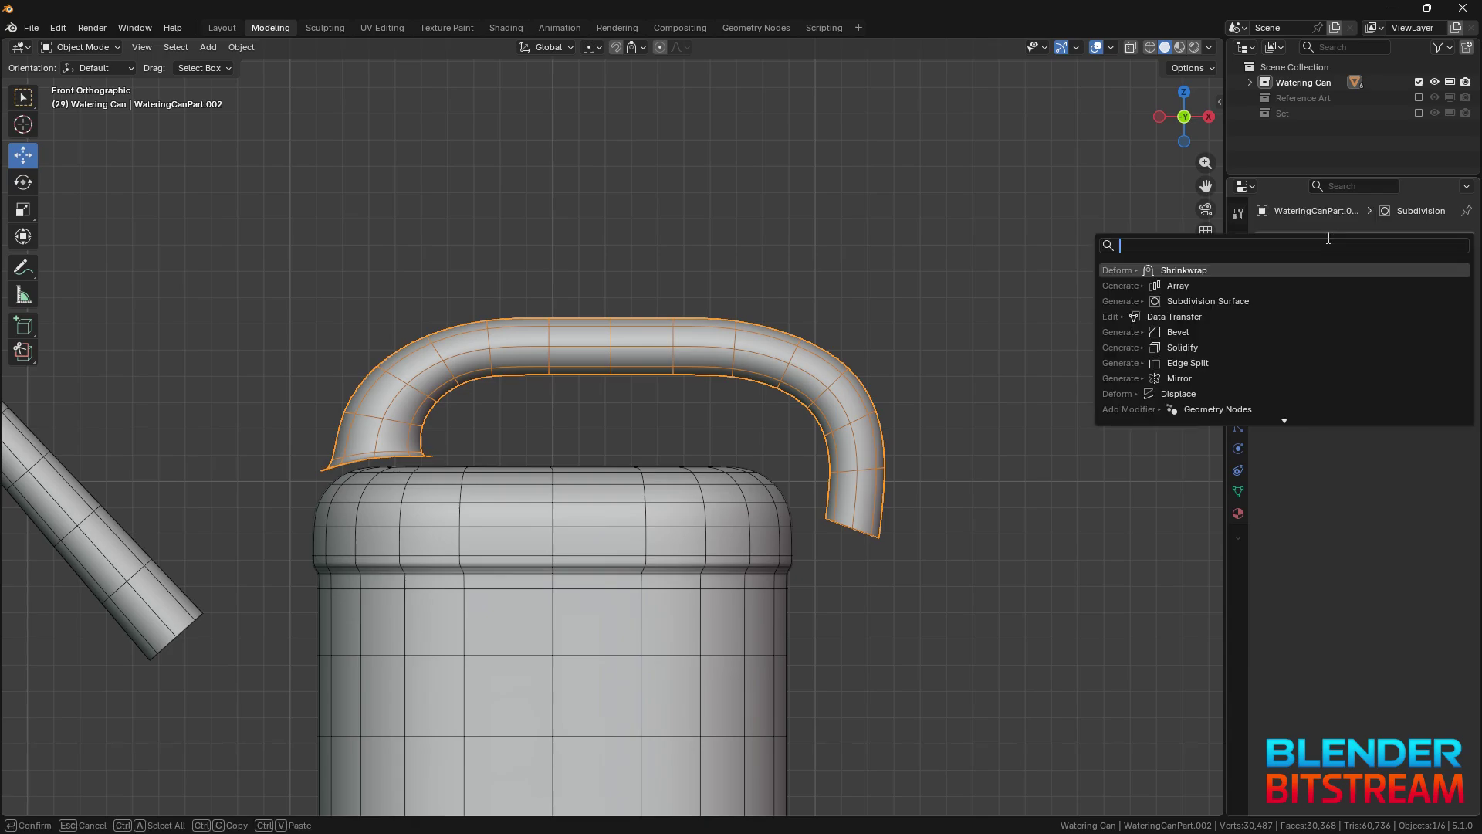
pyautogui.click(1276, 272)
pyautogui.click(1377, 385)
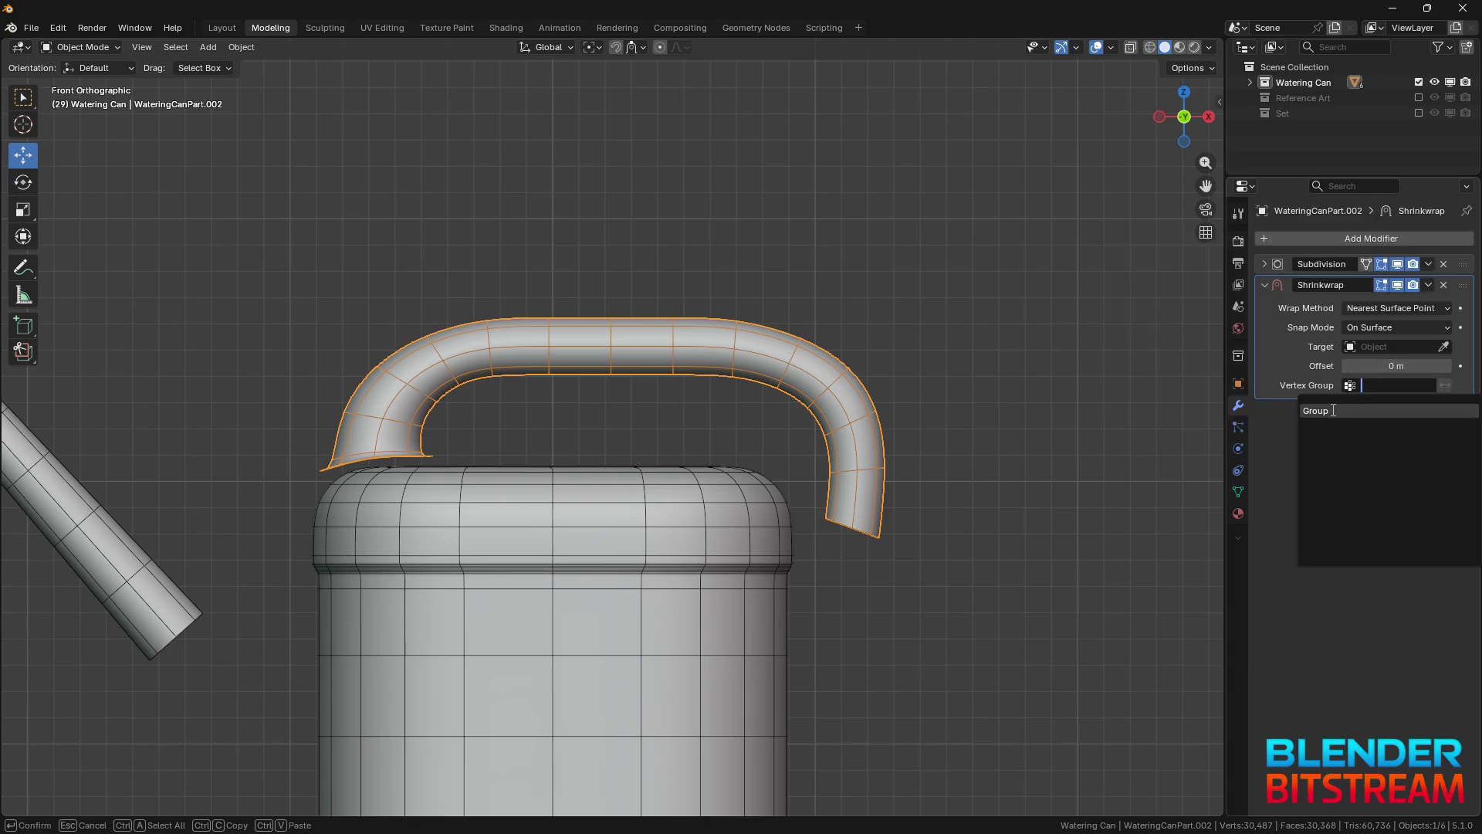
pyautogui.click(1333, 409)
pyautogui.click(1443, 347)
pyautogui.click(795, 527)
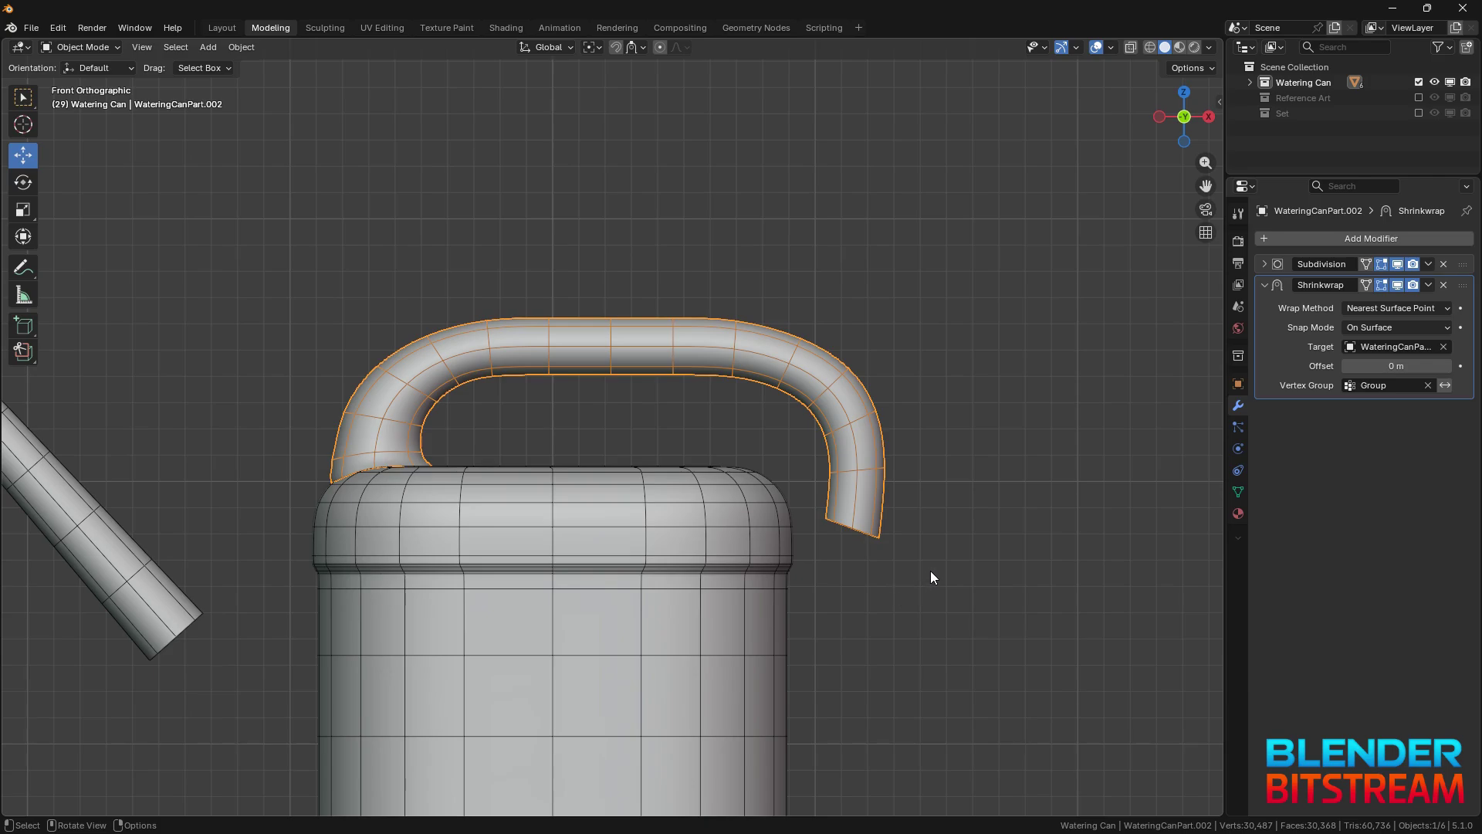
# Step: Move the handle's flared end loop in Edit Mode by about -0.0014 m in X and 0.0011 m in Z
pyautogui.press('Tab')
pyautogui.moveTo(410, 431); pyautogui.dragTo(485, 438)
pyautogui.scroll(4, 603, 459)
pyautogui.moveTo(477, 500); pyautogui.dragTo(471, 489)
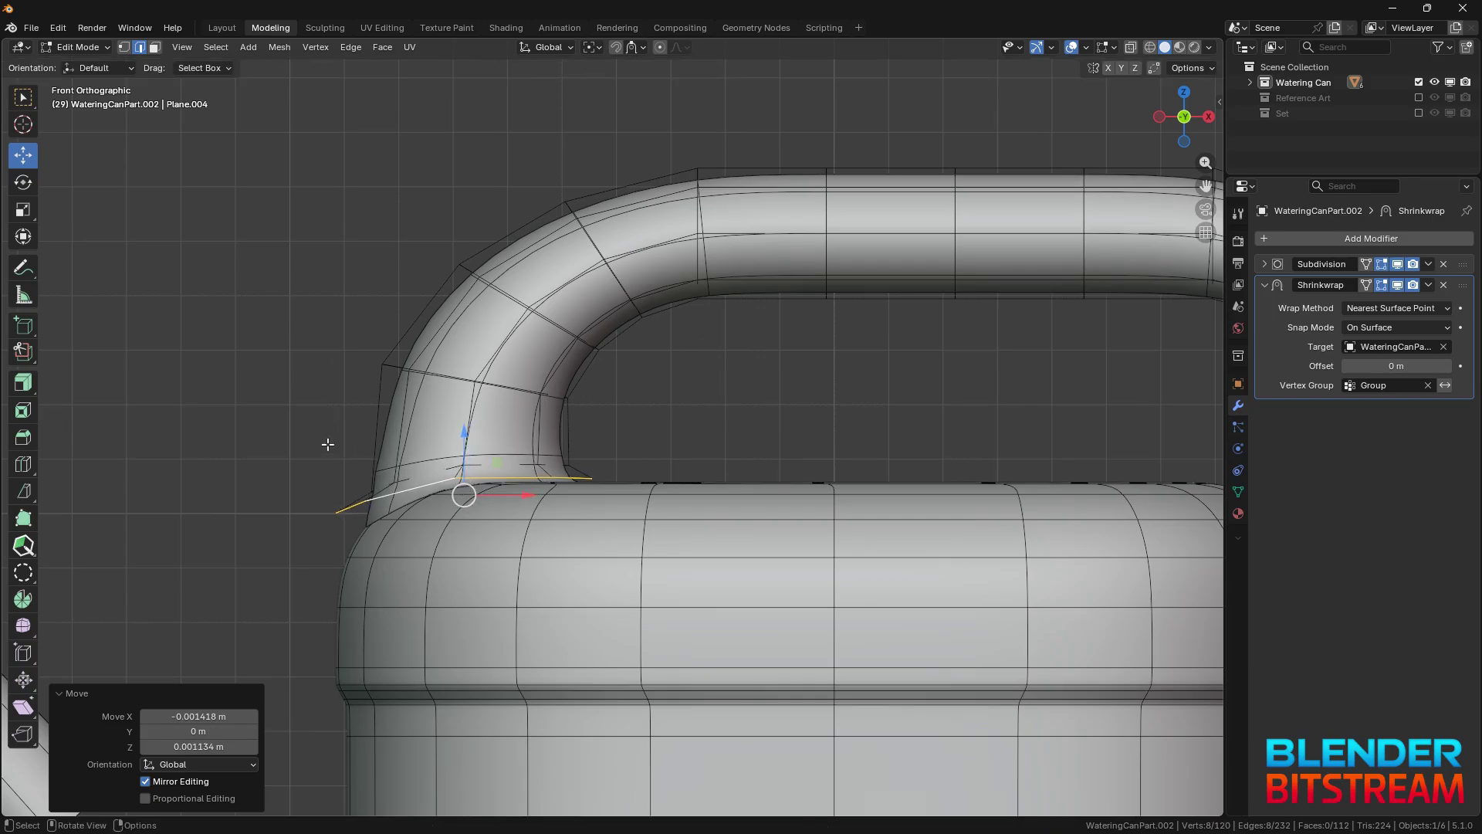
pyautogui.scroll(-6, 327, 445)
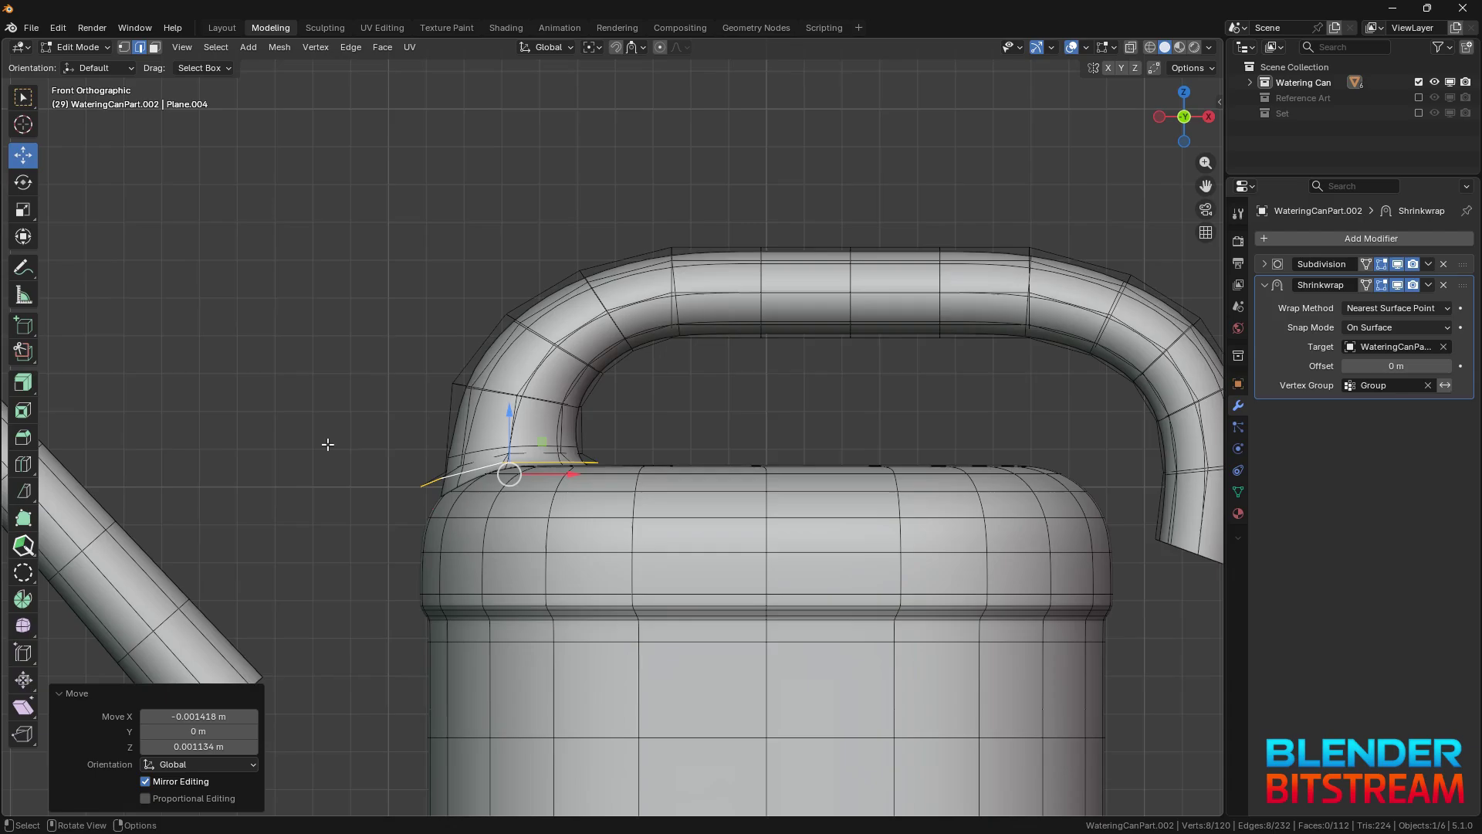
pyautogui.press('Tab')
# Step: Add a Data Transfer modifier to the handle with the vertex group Group and the can body as source
pyautogui.click(1265, 285)
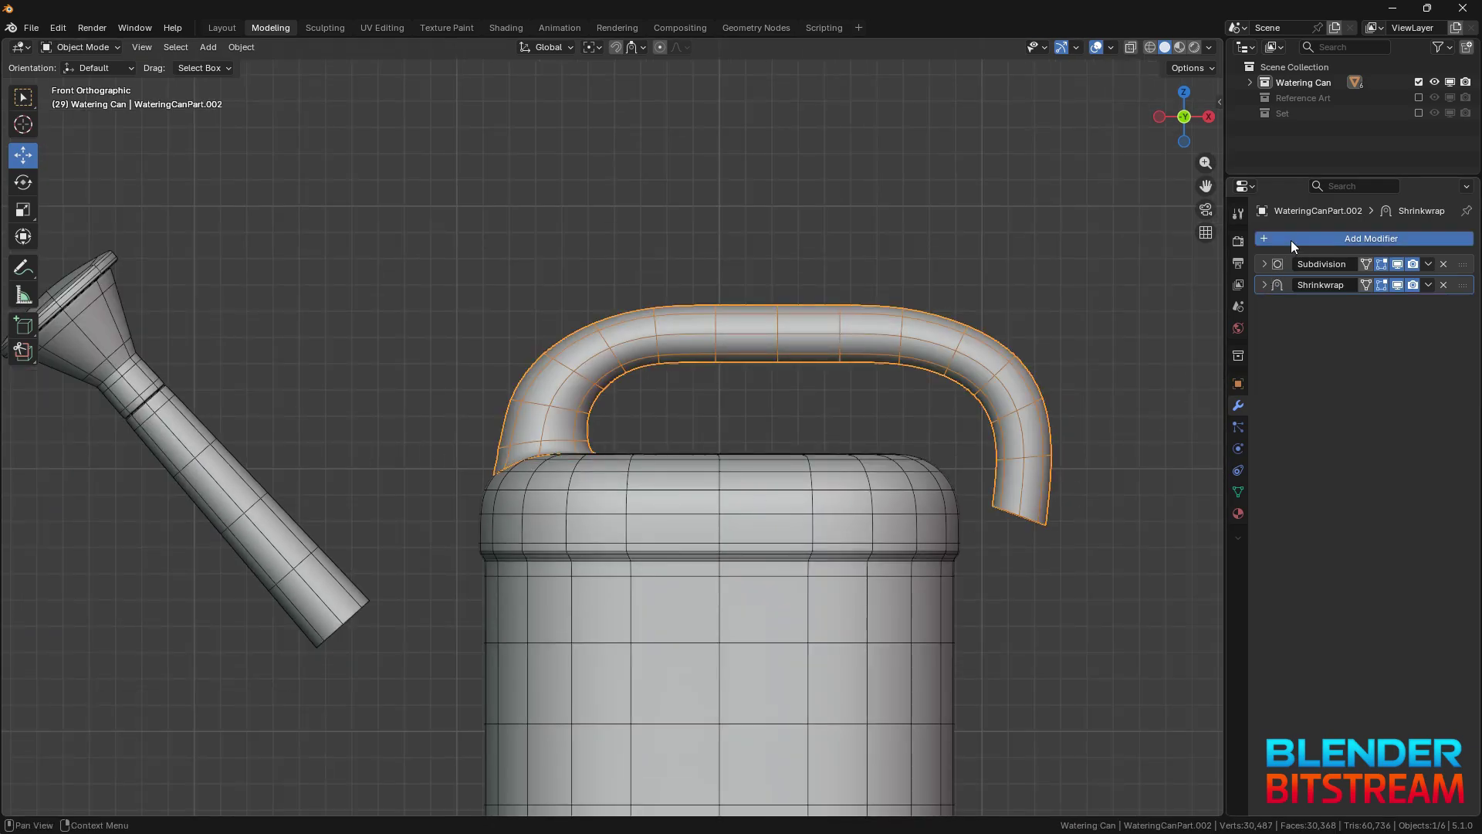
pyautogui.click(1288, 239)
pyautogui.write('data')
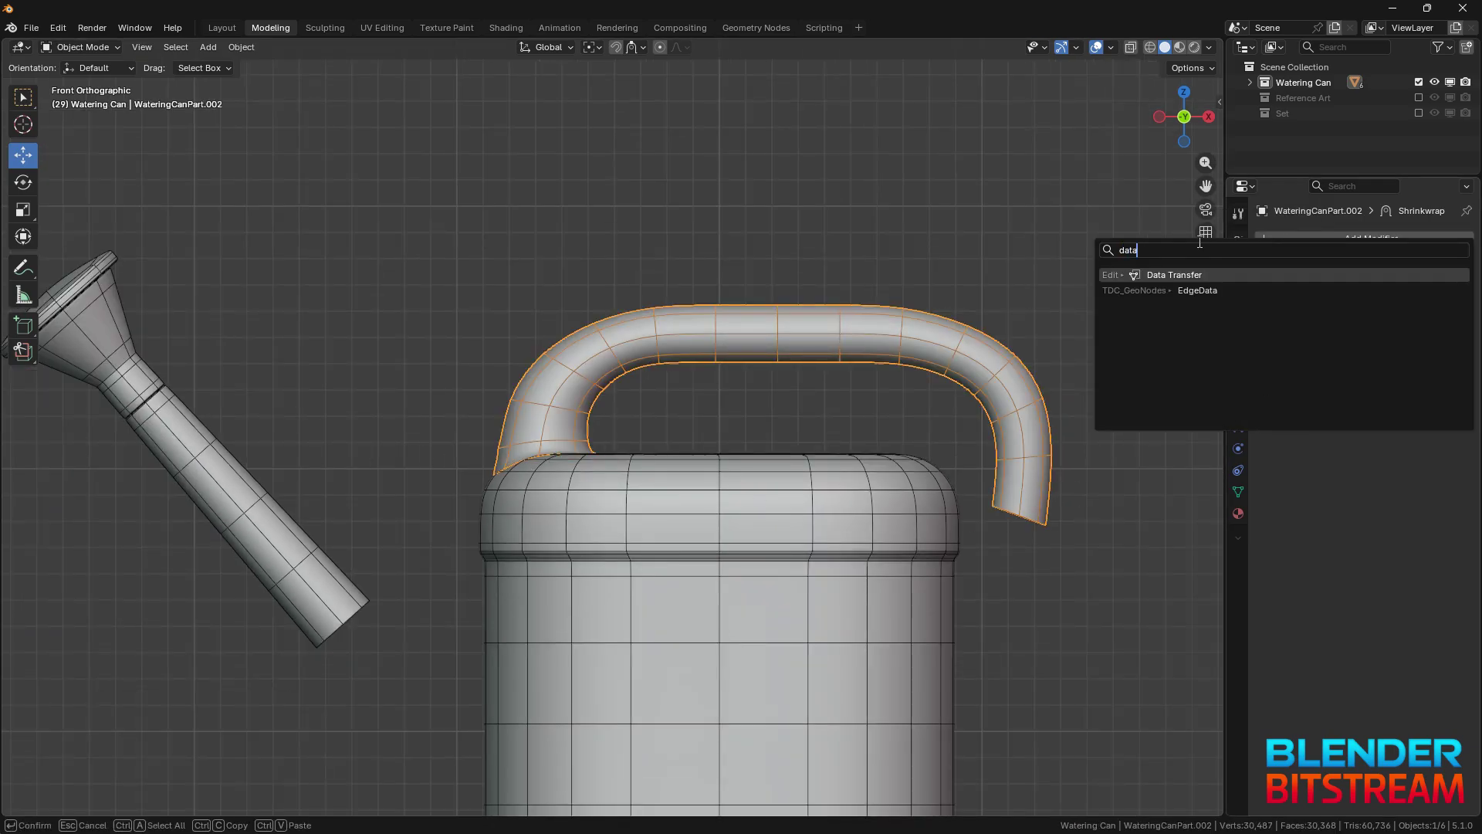
pyautogui.click(1170, 274)
pyautogui.click(1377, 387)
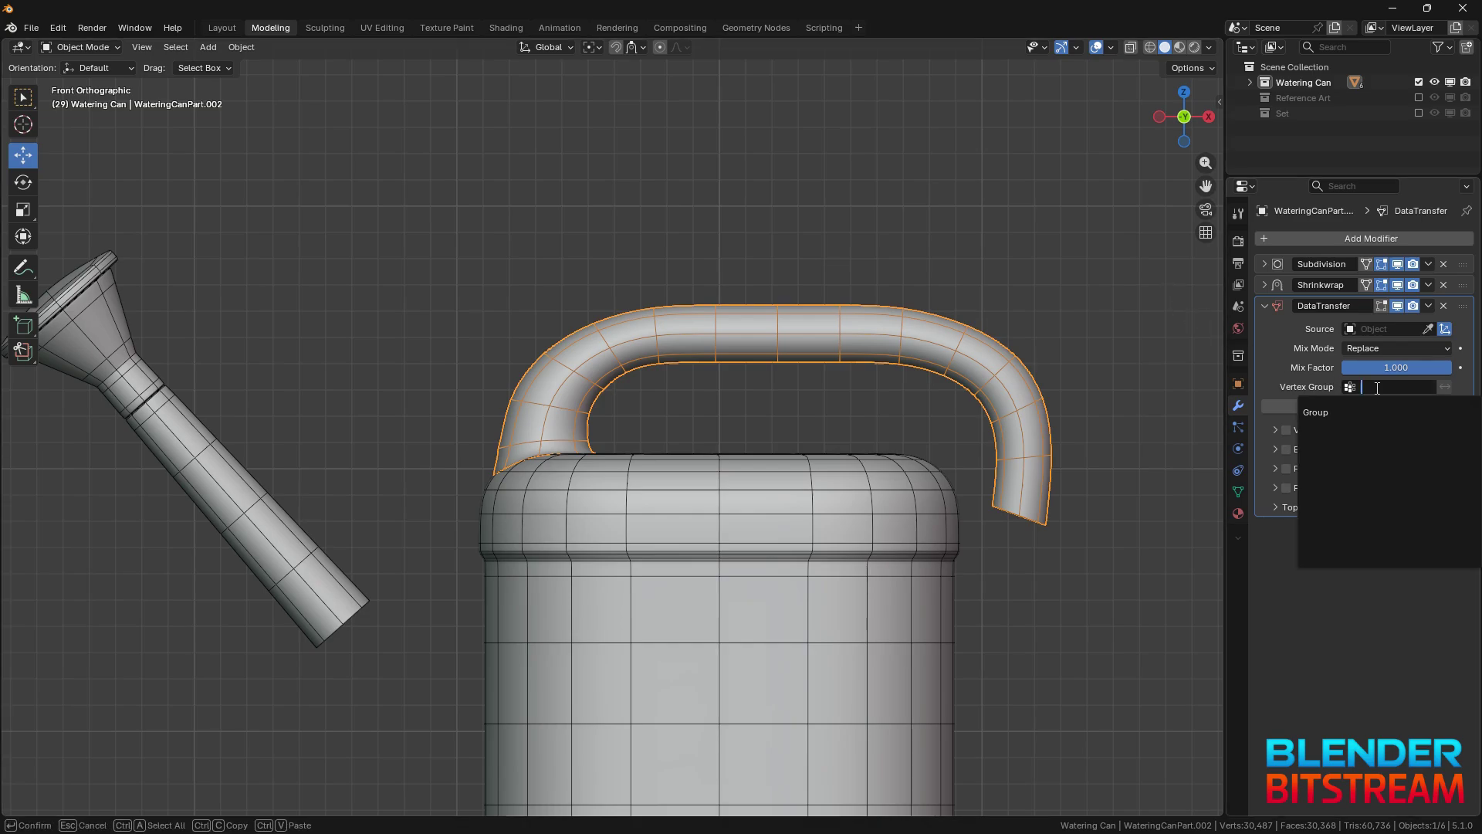
pyautogui.click(1351, 413)
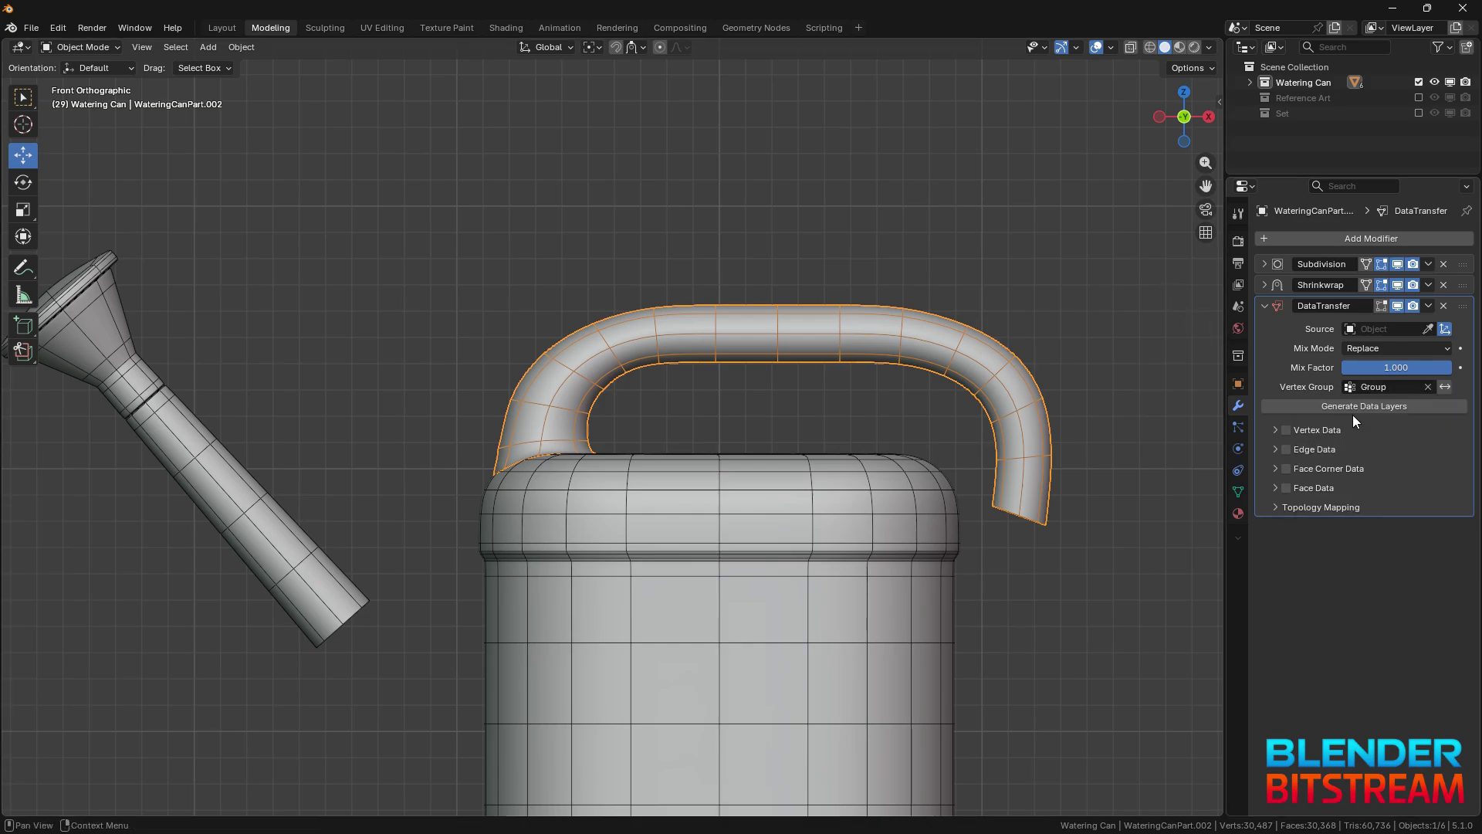
pyautogui.click(1430, 330)
pyautogui.click(938, 479)
# Step: Enable face corner data transfer of custom normals with Nearest Face Interpolated mapping
pyautogui.click(1276, 469)
pyautogui.click(1285, 468)
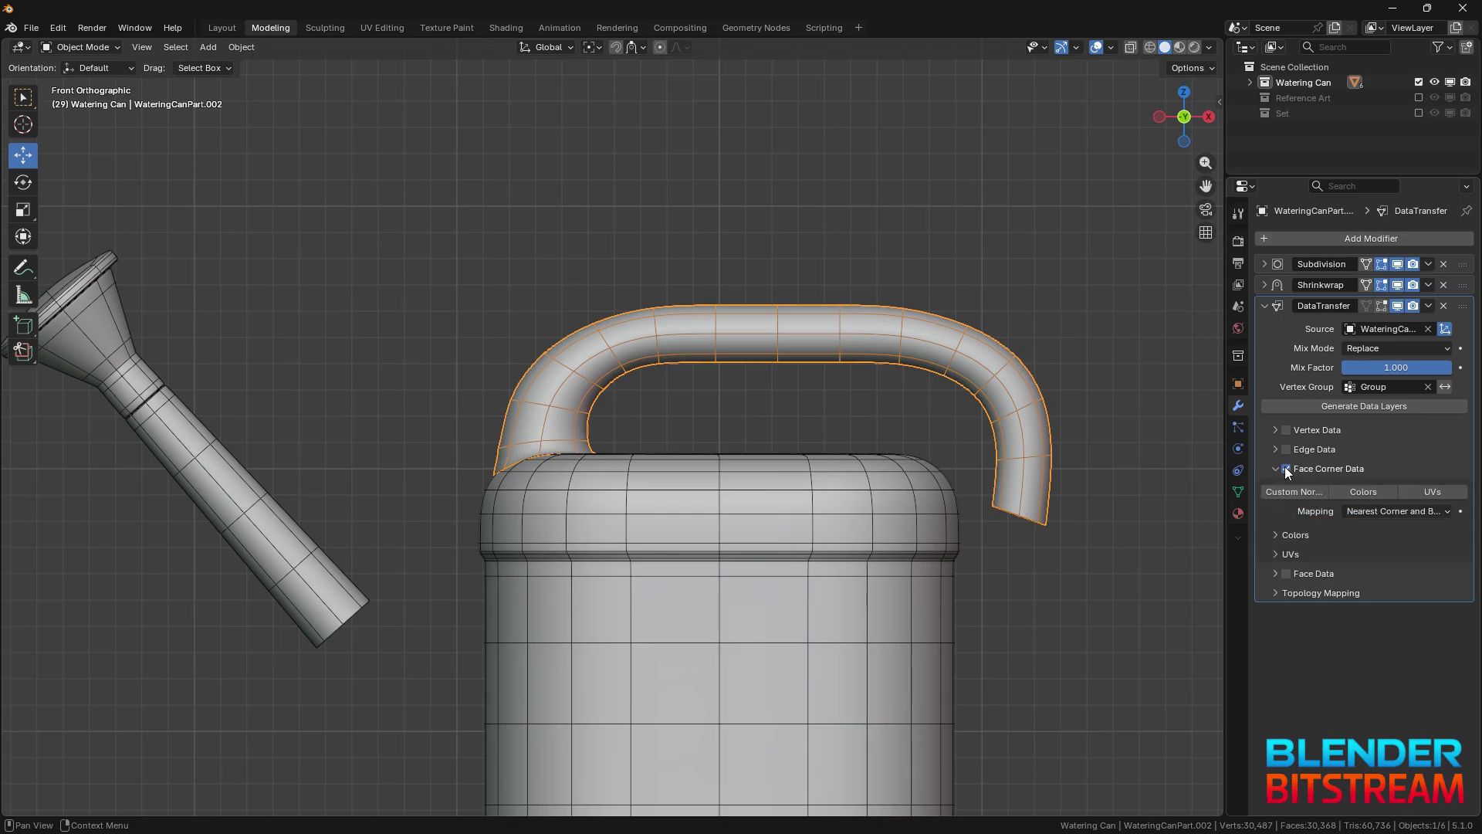
pyautogui.click(1360, 511)
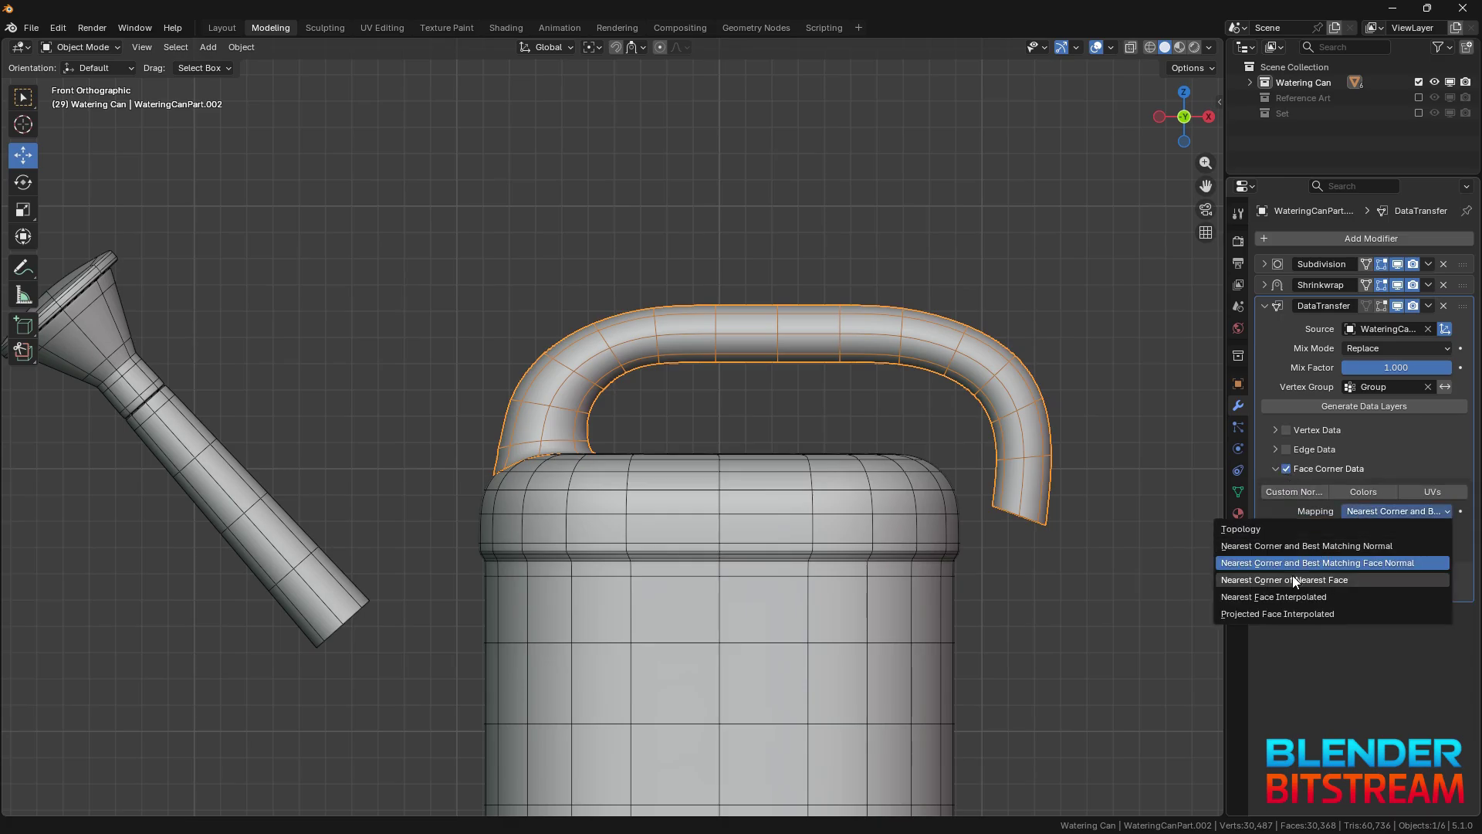
pyautogui.click(1278, 597)
pyautogui.click(1303, 493)
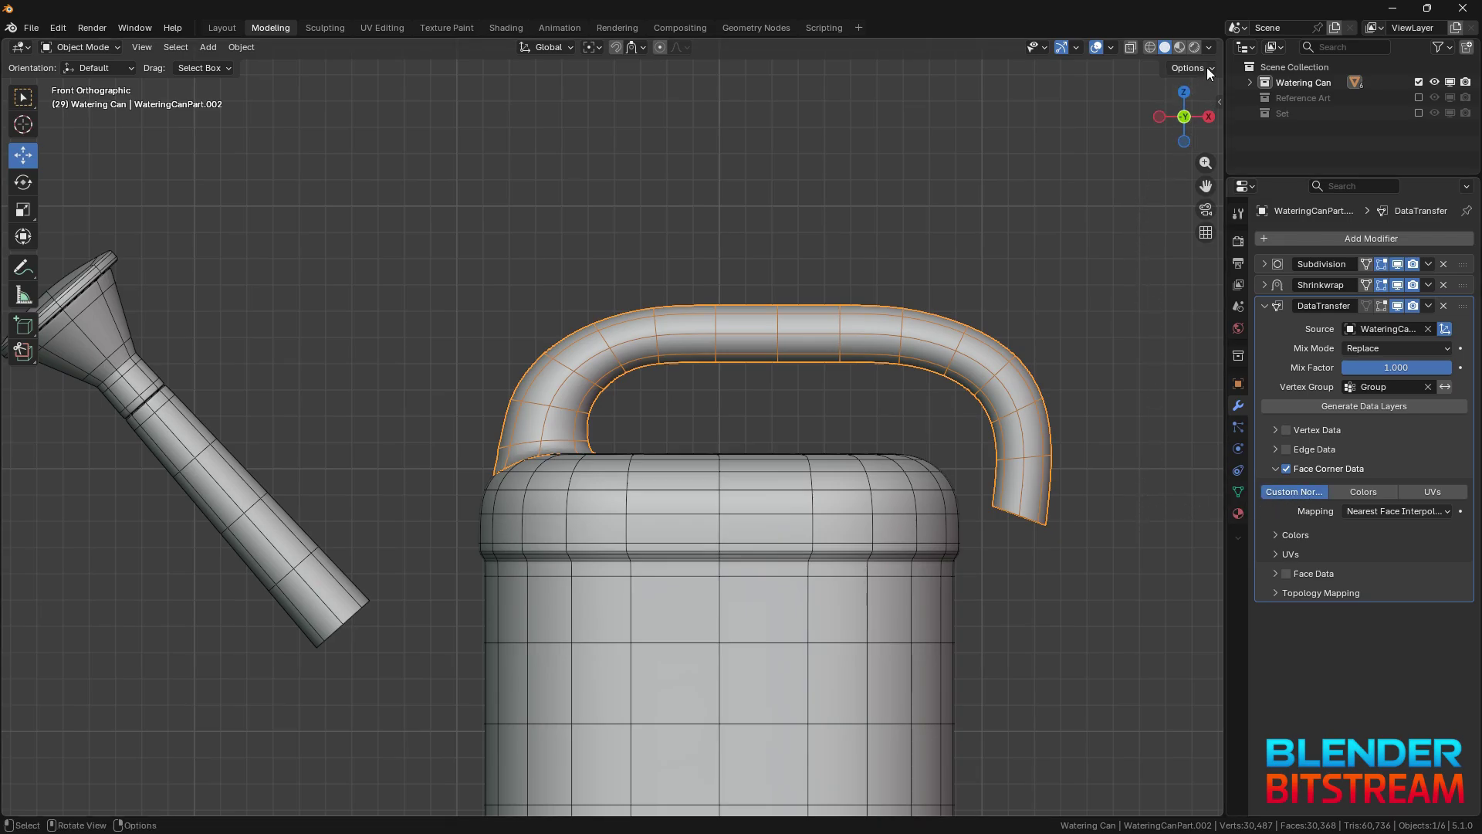
# Step: Turn off the viewport's object outline and overlays and examine the shading where the handle meets the can body
pyautogui.click(1212, 48)
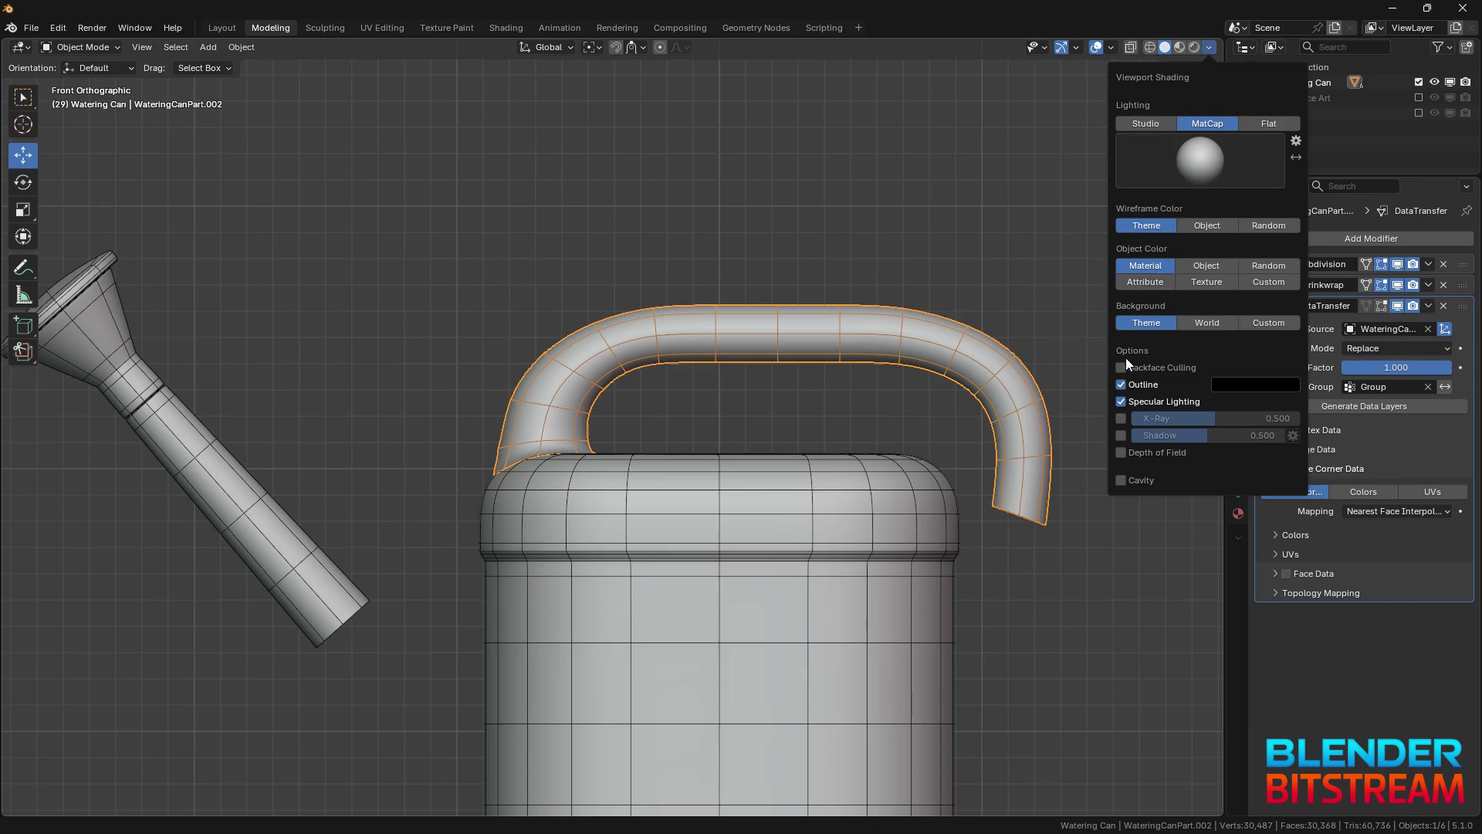
pyautogui.click(1122, 383)
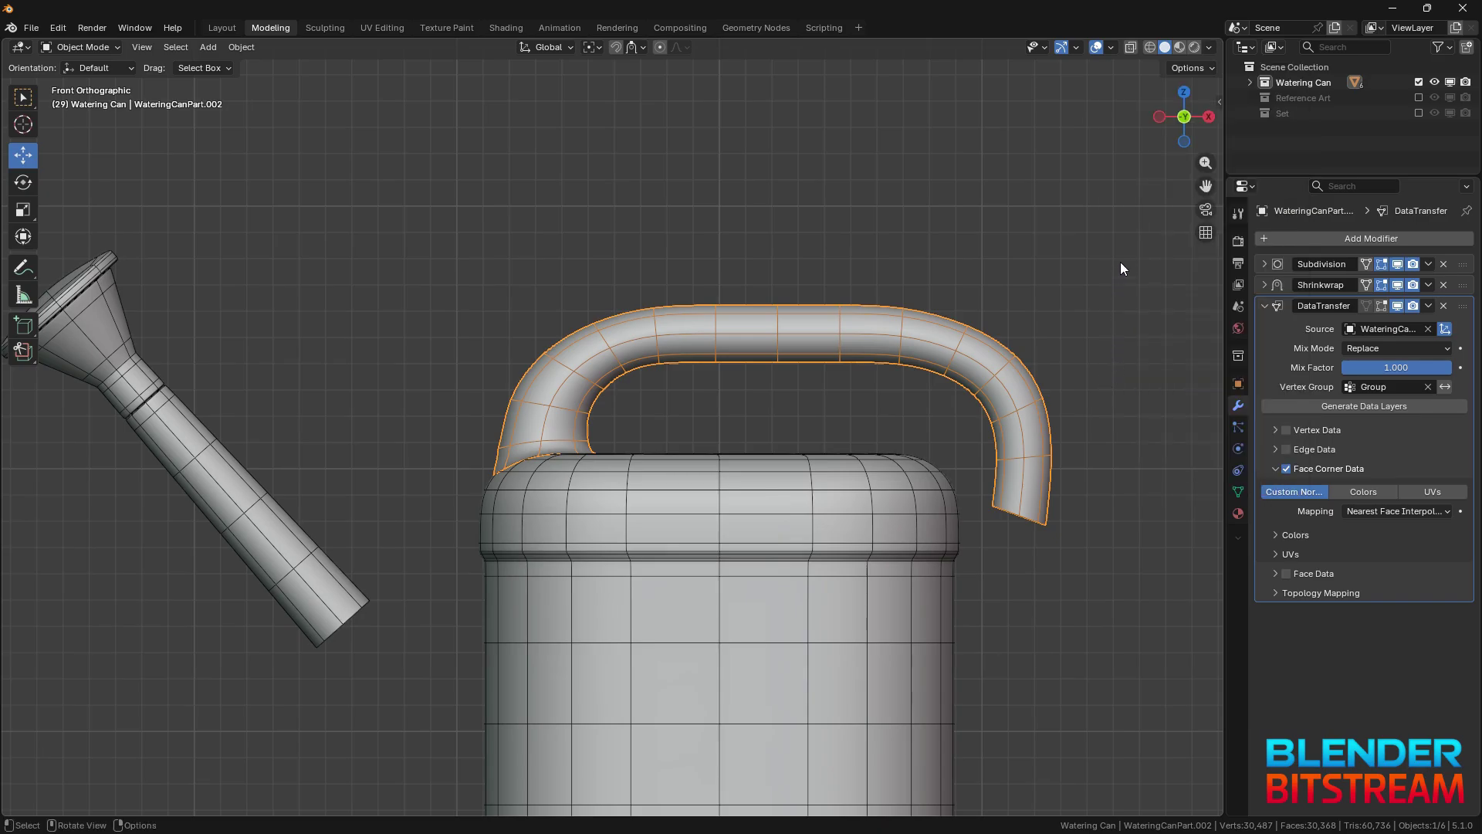
pyautogui.click(1097, 48)
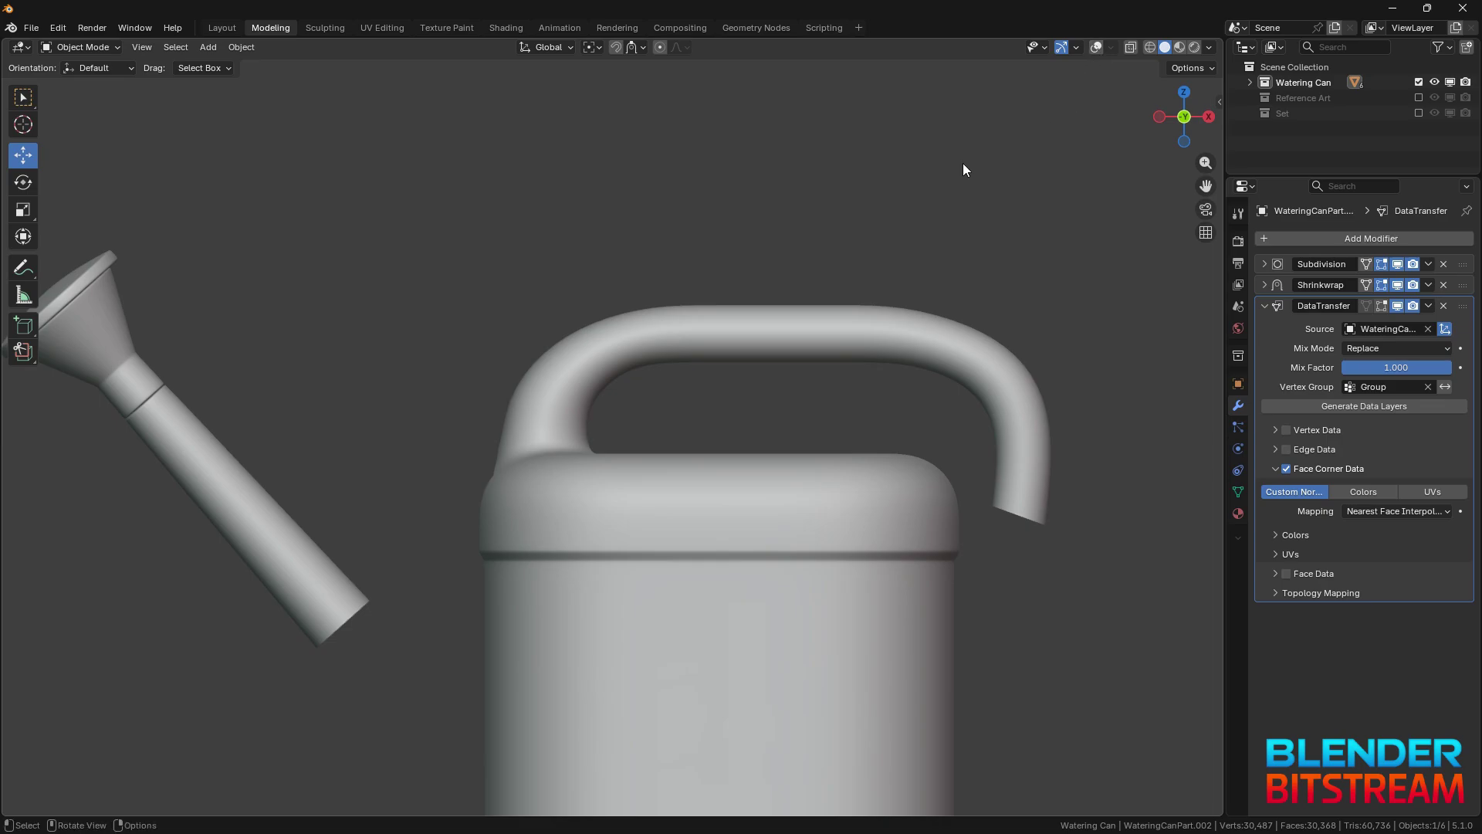
pyautogui.moveTo(783, 381); pyautogui.dragTo(1025, 466, button='middle')
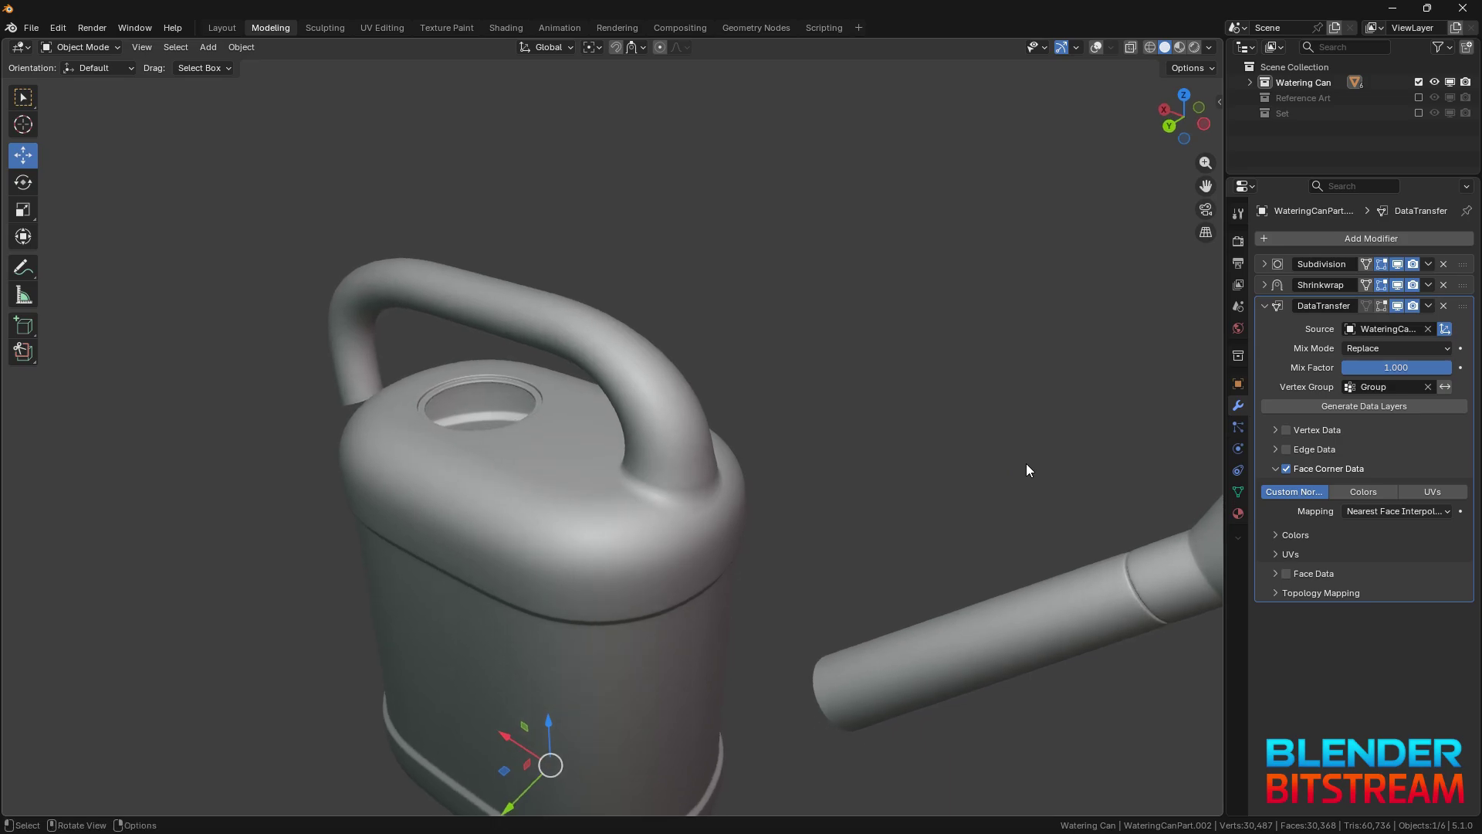
# Step: Create a new material for the handle in the Shading workspace and name it Watering Can
pyautogui.click(726, 492)
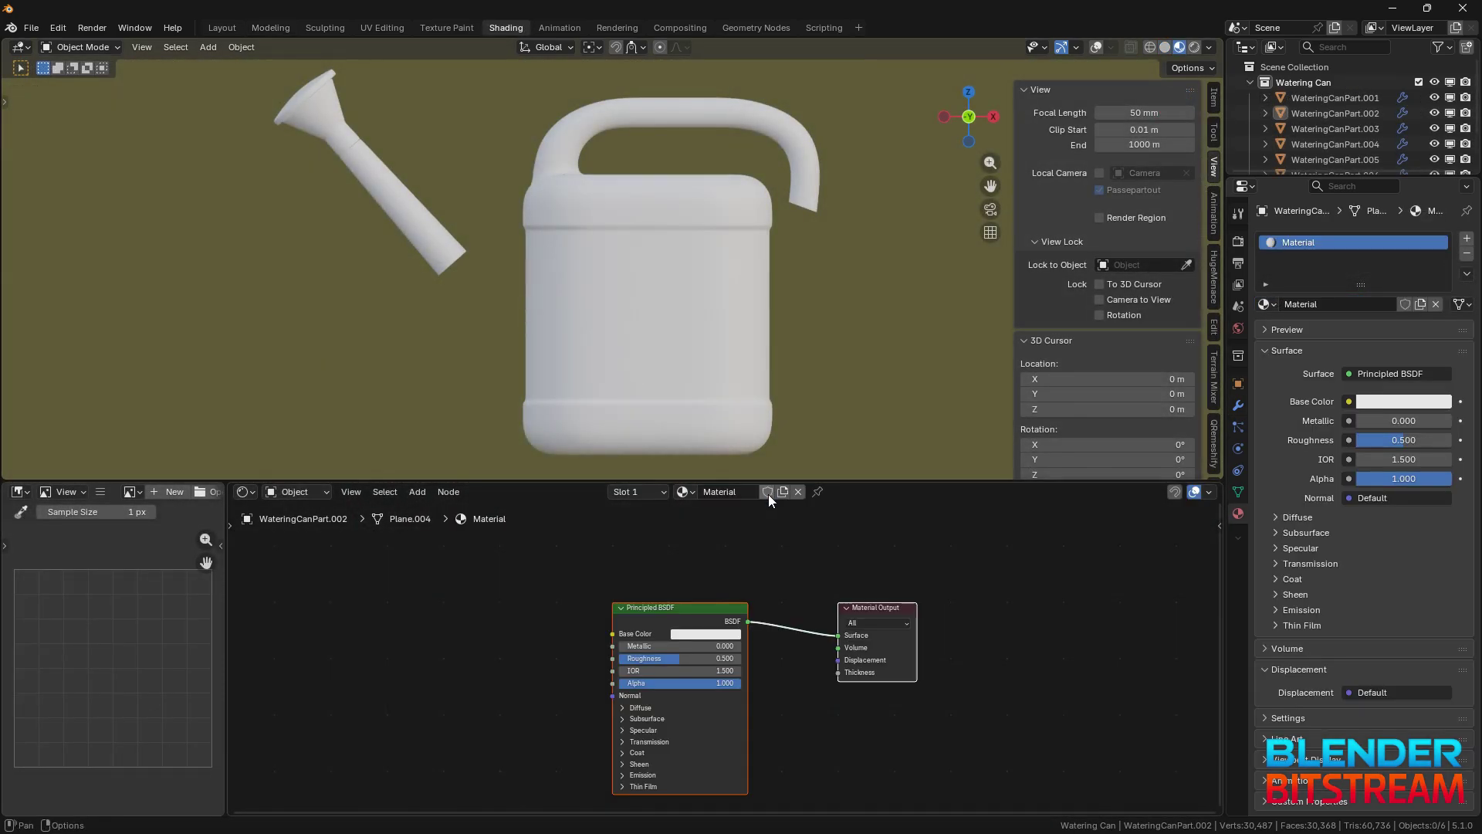
pyautogui.doubleClick(722, 492)
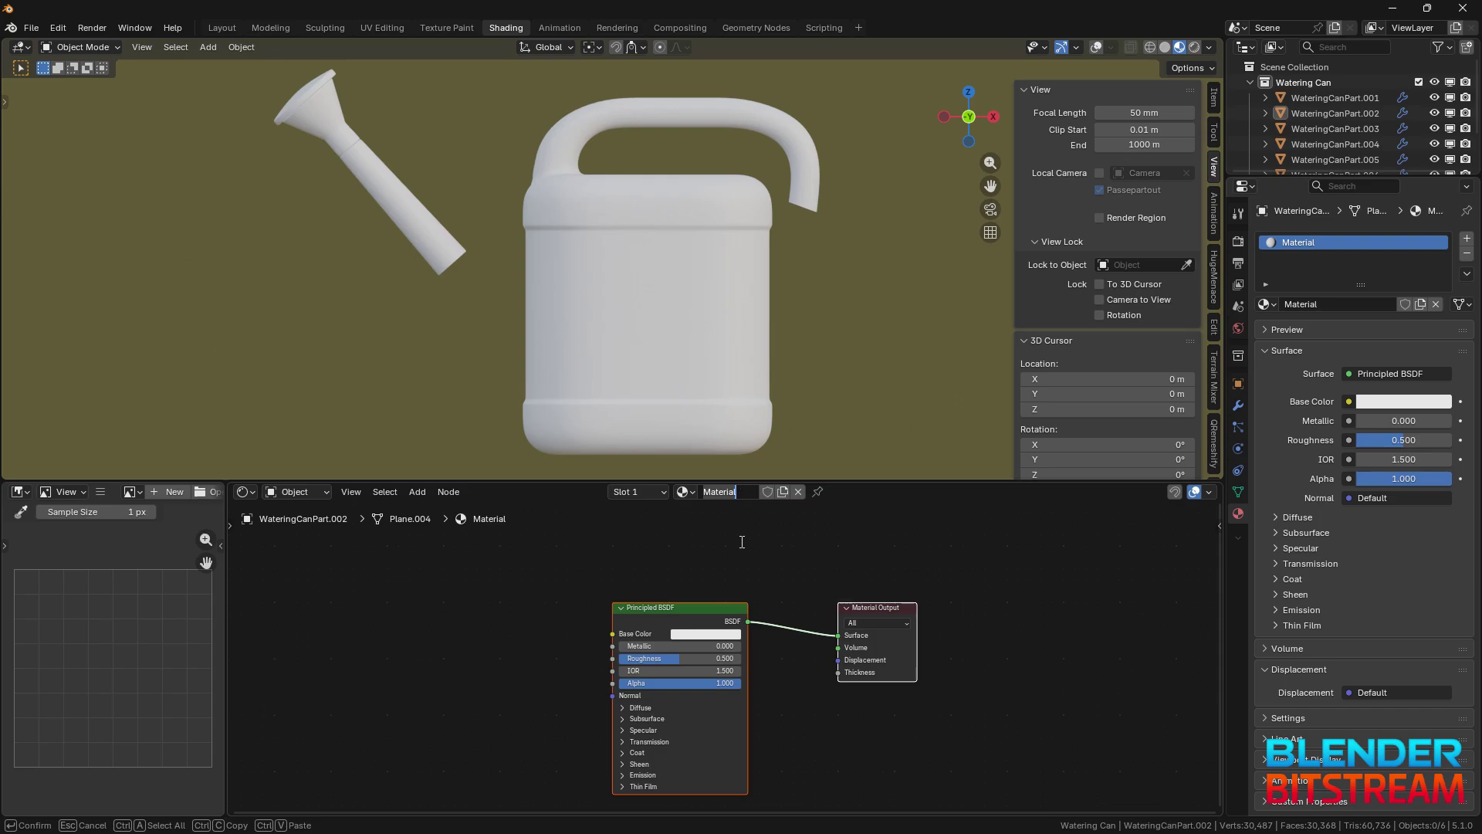
pyautogui.write('Watering Can')
pyautogui.press('Return')
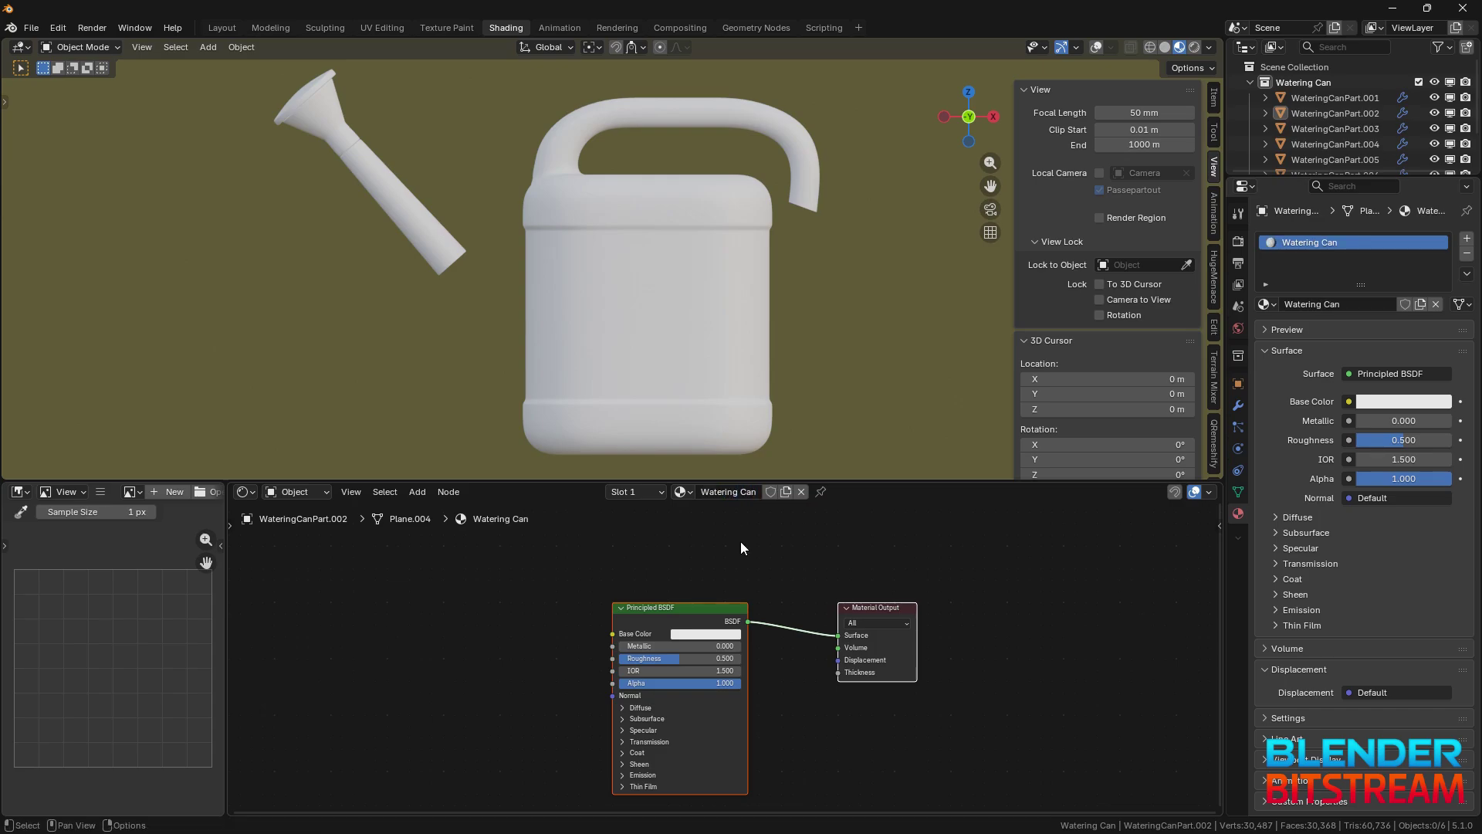
# Step: Set the Principled BSDF base color to hex 007A4FFF
pyautogui.click(706, 634)
pyautogui.click(724, 616)
pyautogui.write('007a')
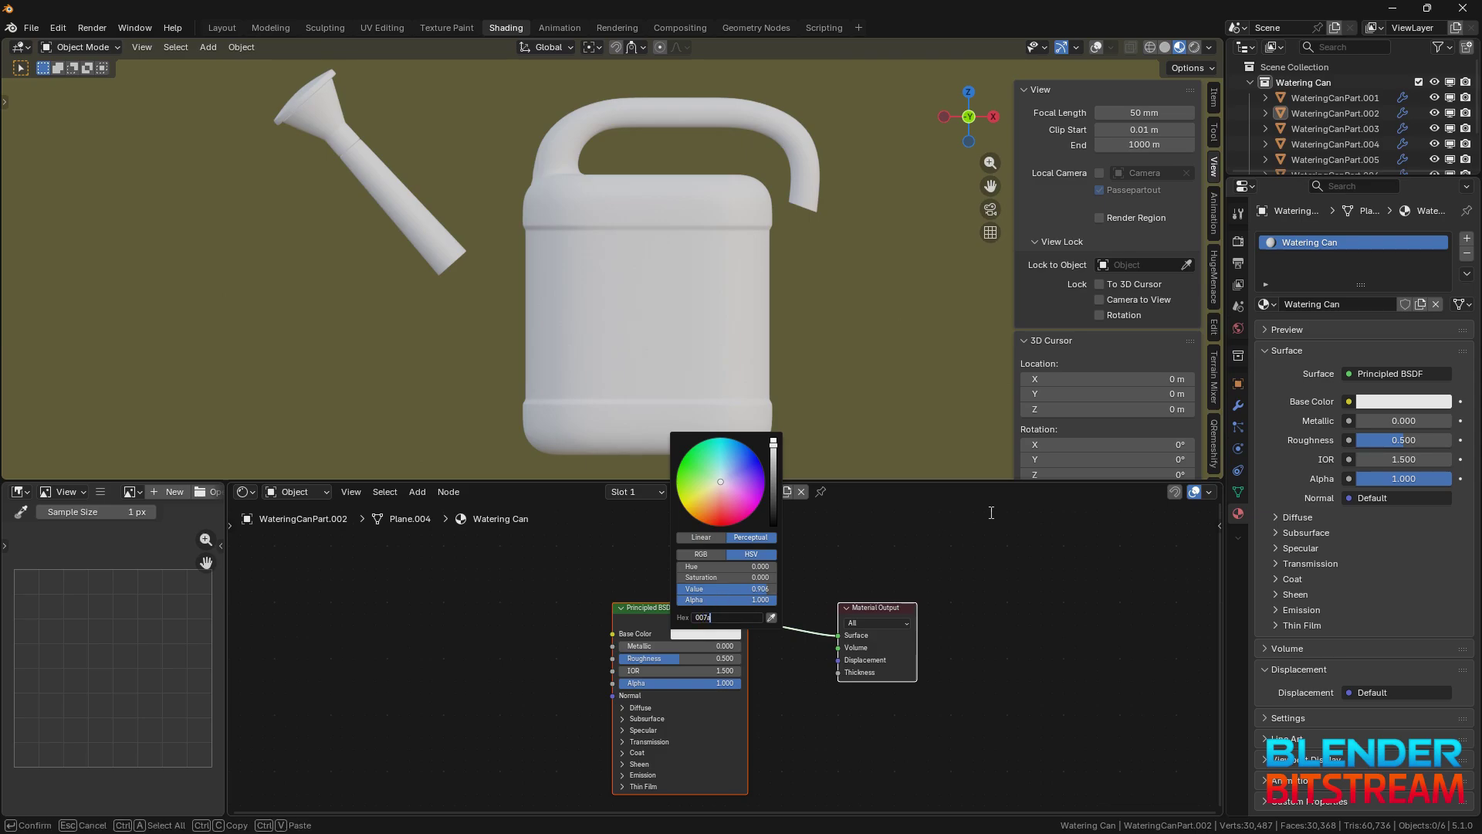
pyautogui.write('4fff')
pyautogui.press('Return')
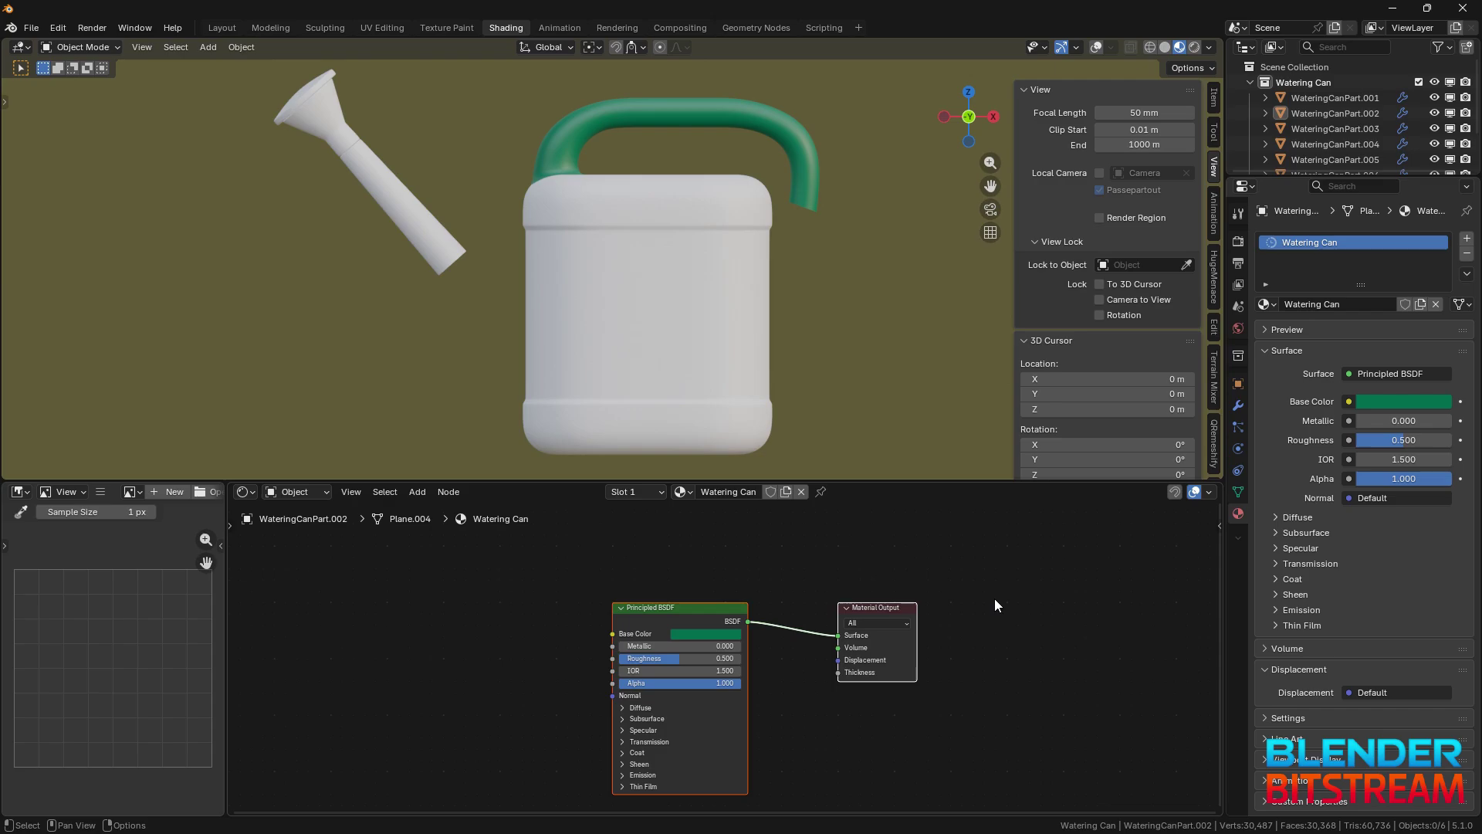
# Step: Add a Noise Texture node beside the Principled BSDF and set its scale to 350
pyautogui.hotkey('shift', 'a')
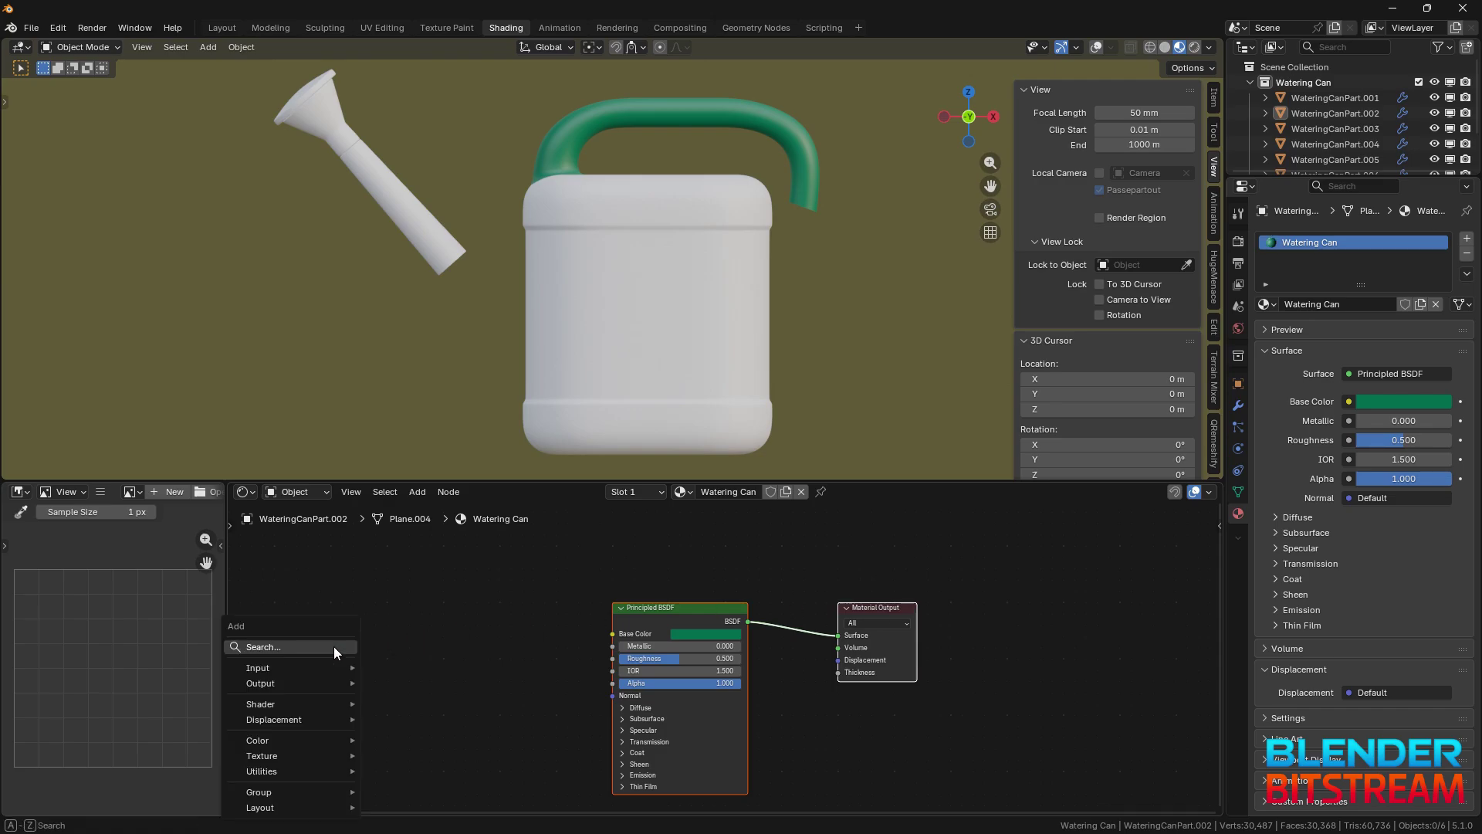
pyautogui.write('noise')
pyautogui.press('Return')
pyautogui.click(328, 627)
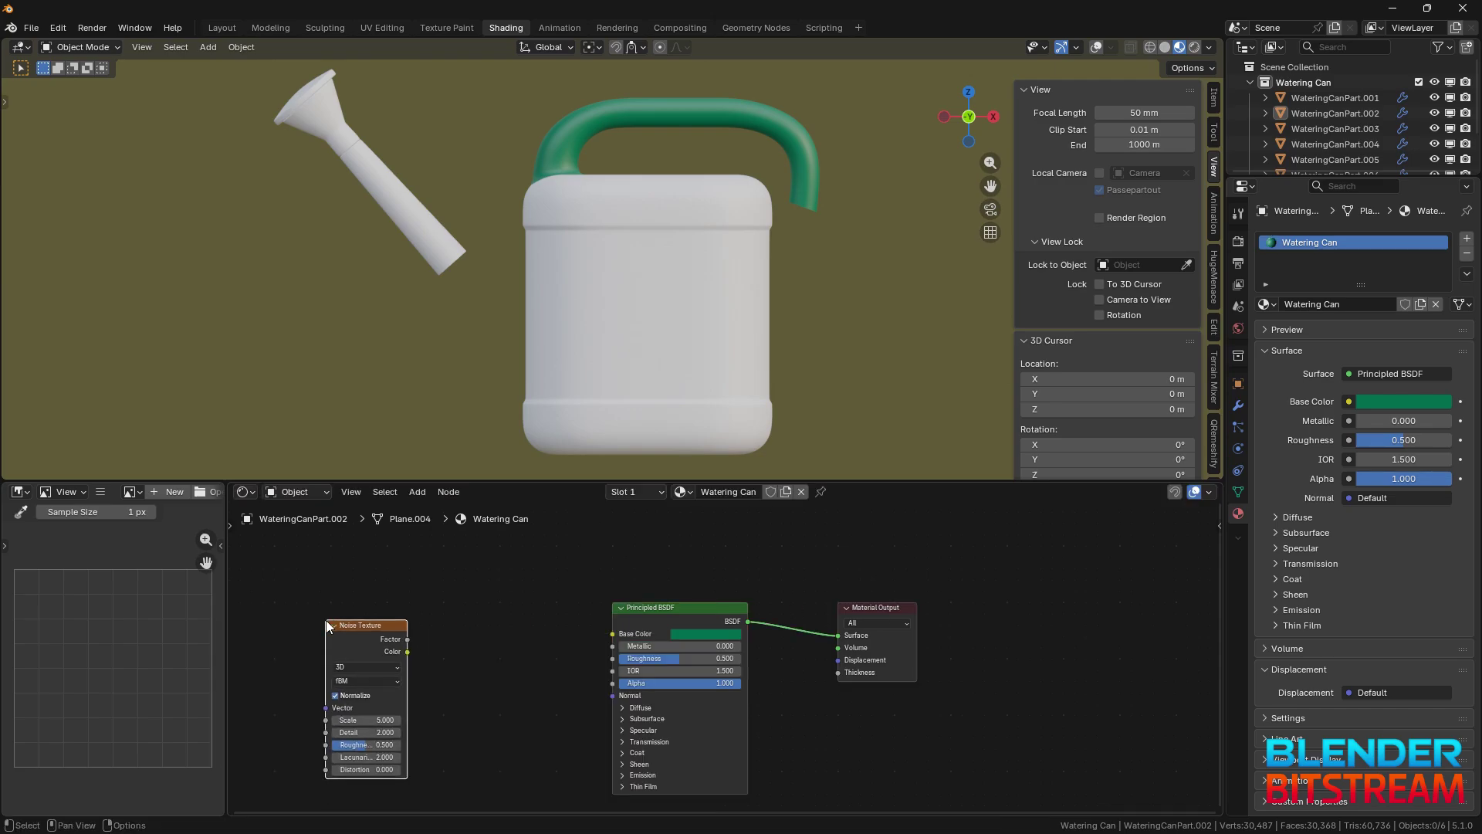
pyautogui.doubleClick(363, 719)
pyautogui.write('350')
pyautogui.press('Return')
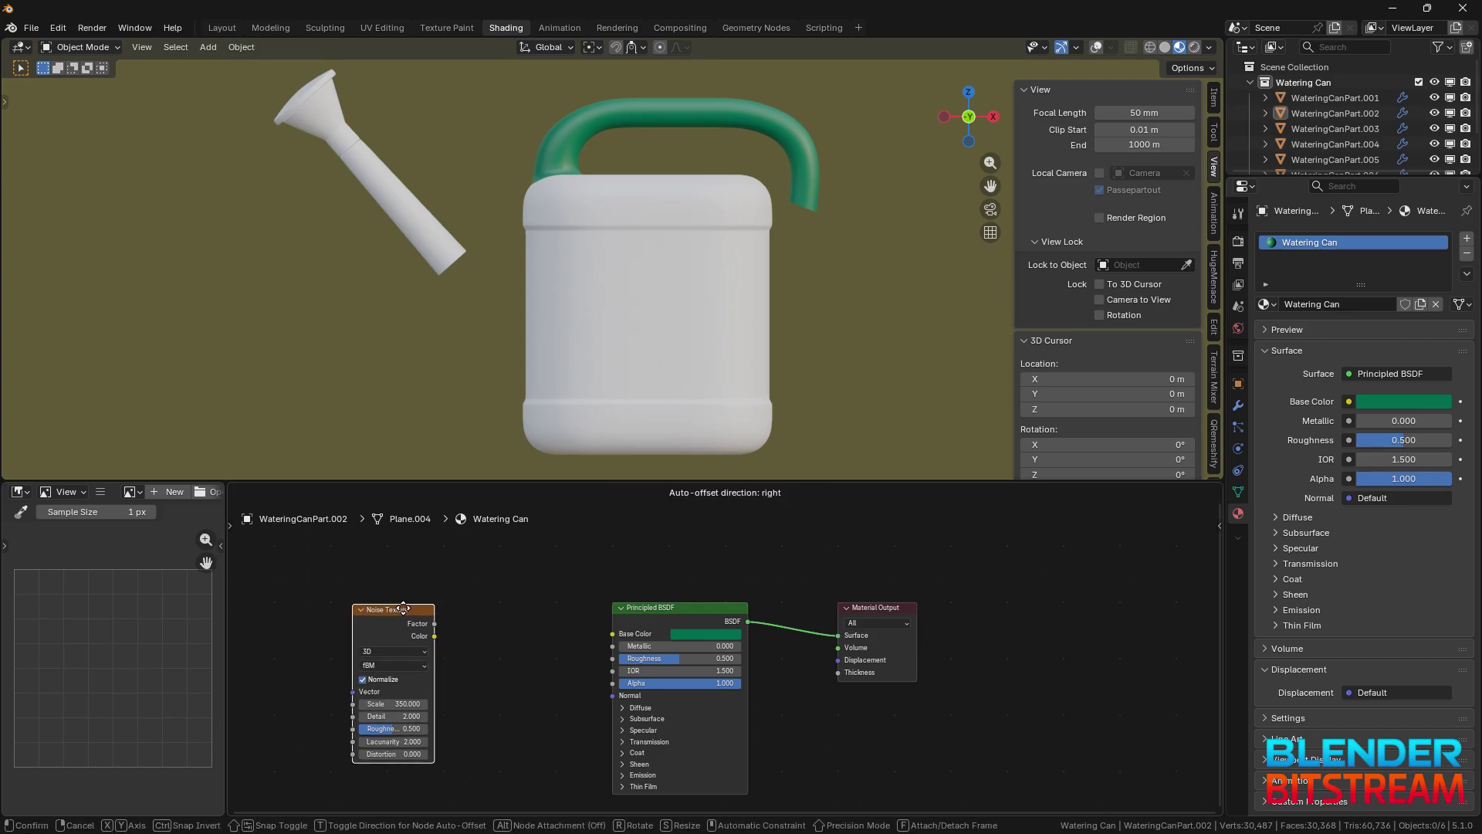
# Step: Add Texture Coordinate and Mapping nodes feeding the Noise Texture, using object coordinates
pyautogui.hotkey('ctrl', 't')
pyautogui.press('Home')
pyautogui.moveTo(378, 620); pyautogui.dragTo(378, 632)
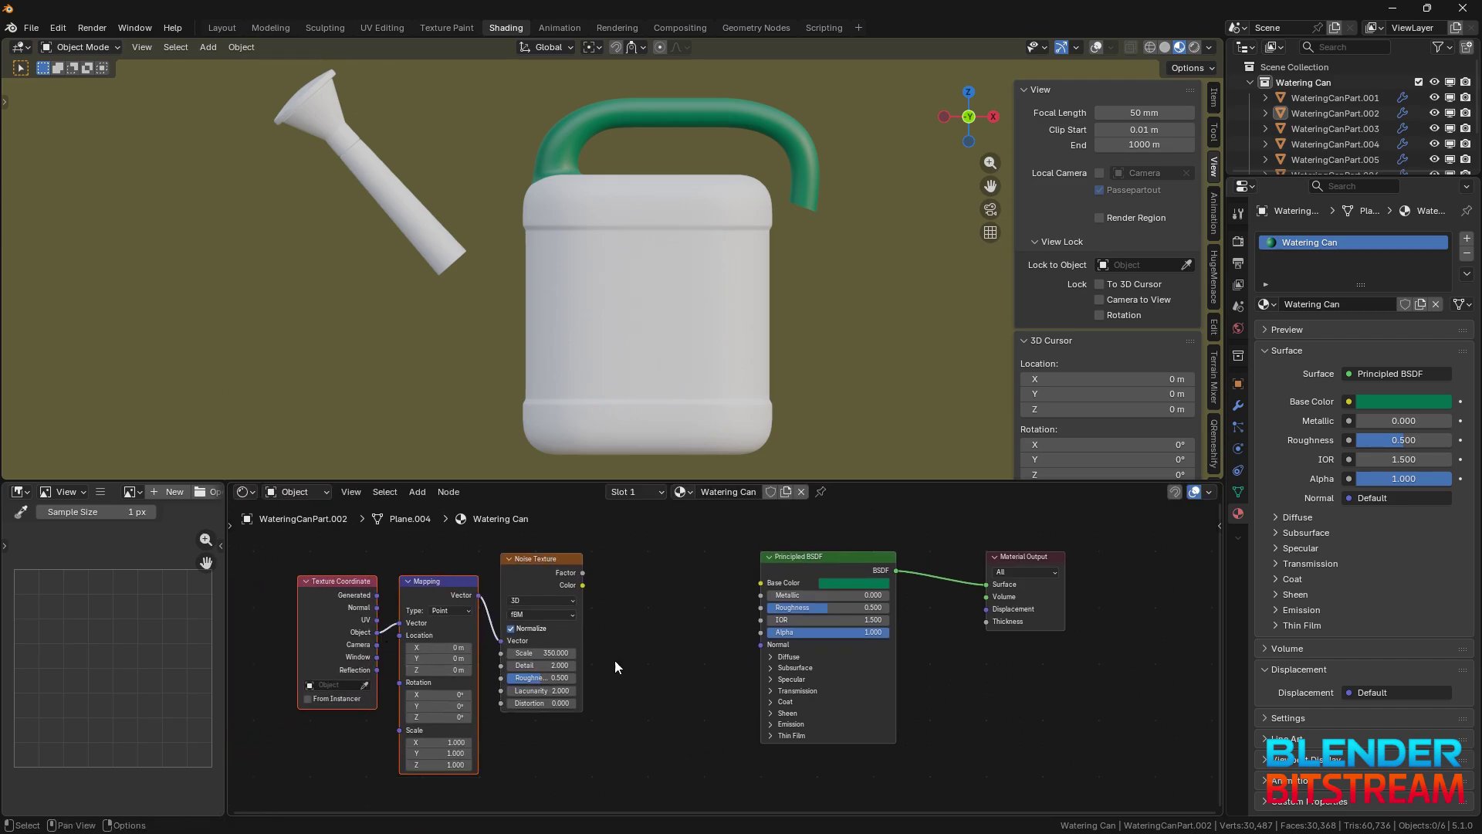
# Step: Add a Bump node and connect the Noise Texture's factor to its height
pyautogui.hotkey('shift', 'a')
pyautogui.write('bump')
pyautogui.press('Return')
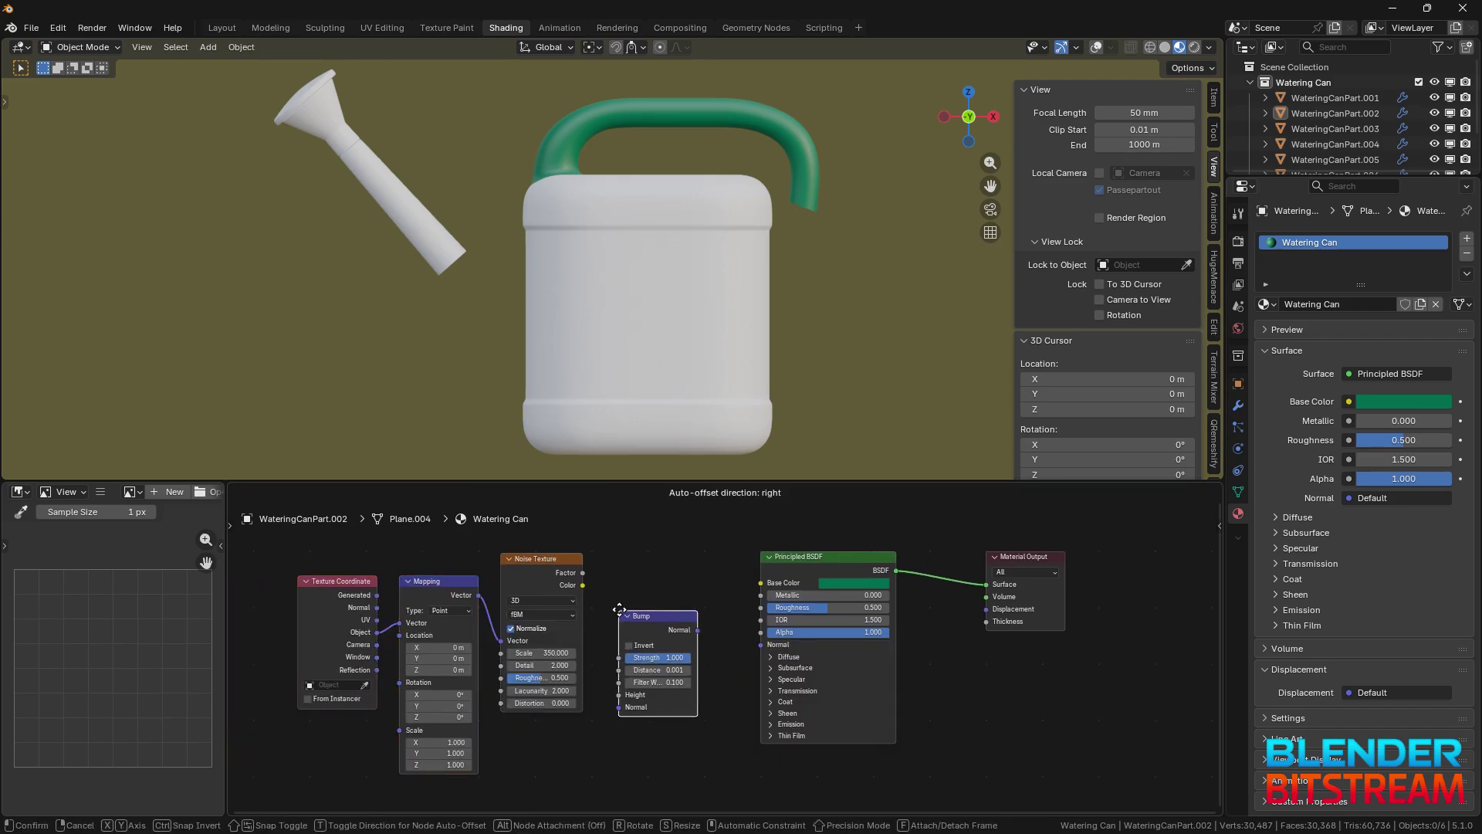
pyautogui.click(618, 606)
pyautogui.moveTo(583, 573); pyautogui.dragTo(619, 691)
# Step: Set the Bump strength to 0.1 and connect its output to the Principled BSDF normal
pyautogui.doubleClick(656, 653)
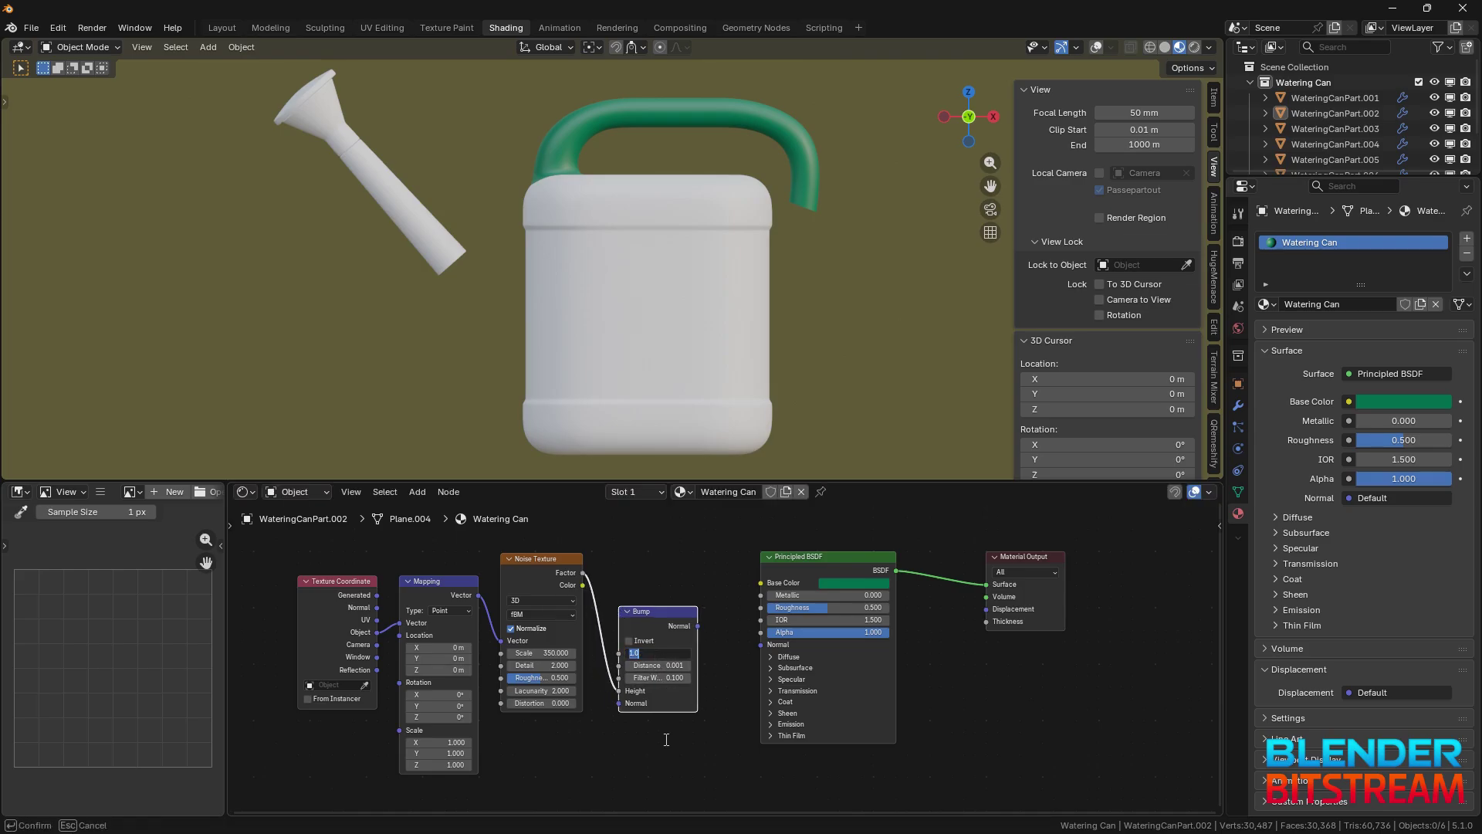
pyautogui.write('0.1')
pyautogui.press('Return')
pyautogui.moveTo(698, 626); pyautogui.dragTo(762, 645)
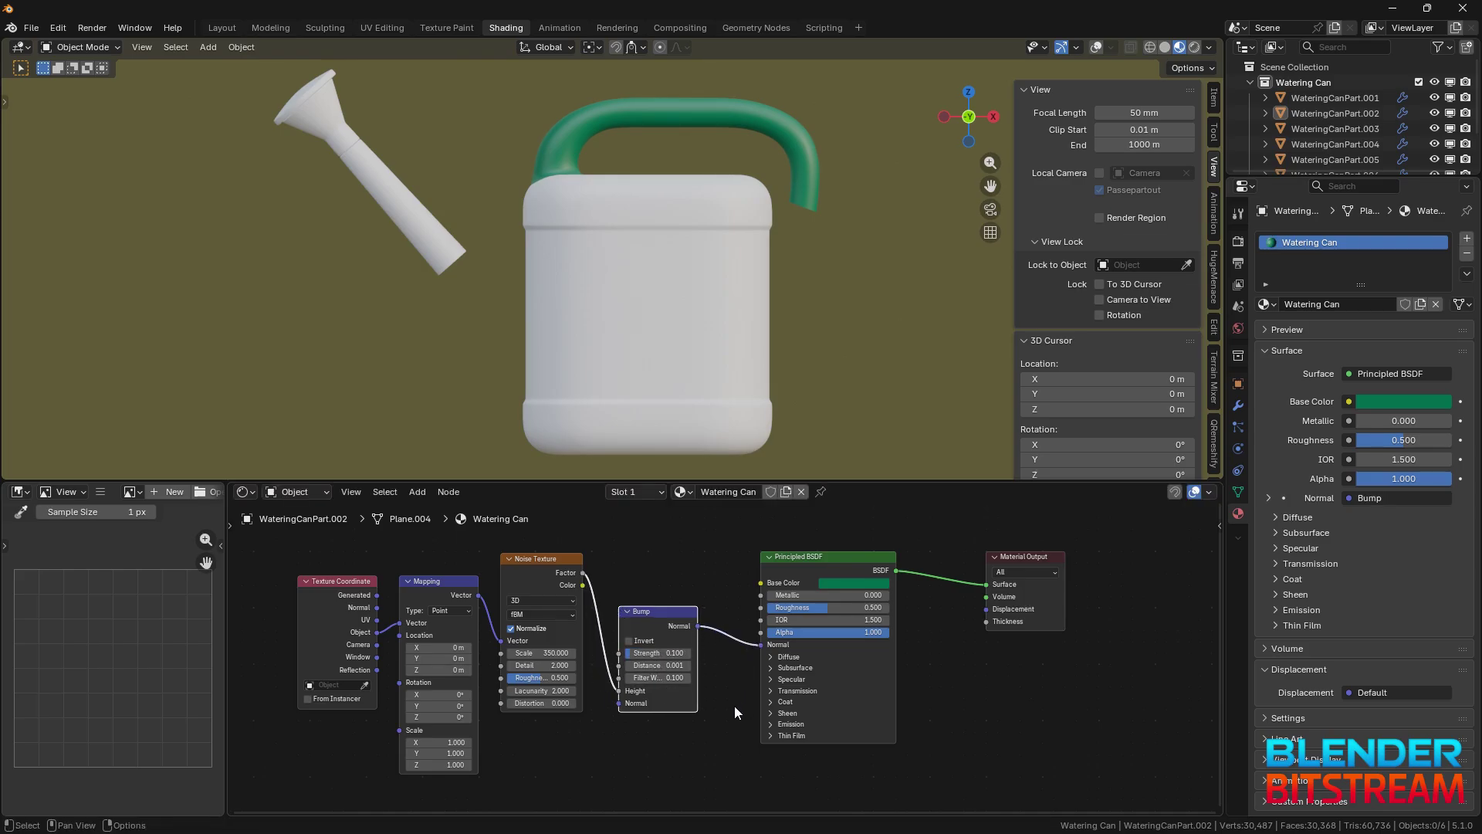
# Step: Assign the existing Watering Can material to the can body
pyautogui.click(661, 398)
pyautogui.click(697, 494)
pyautogui.click(730, 516)
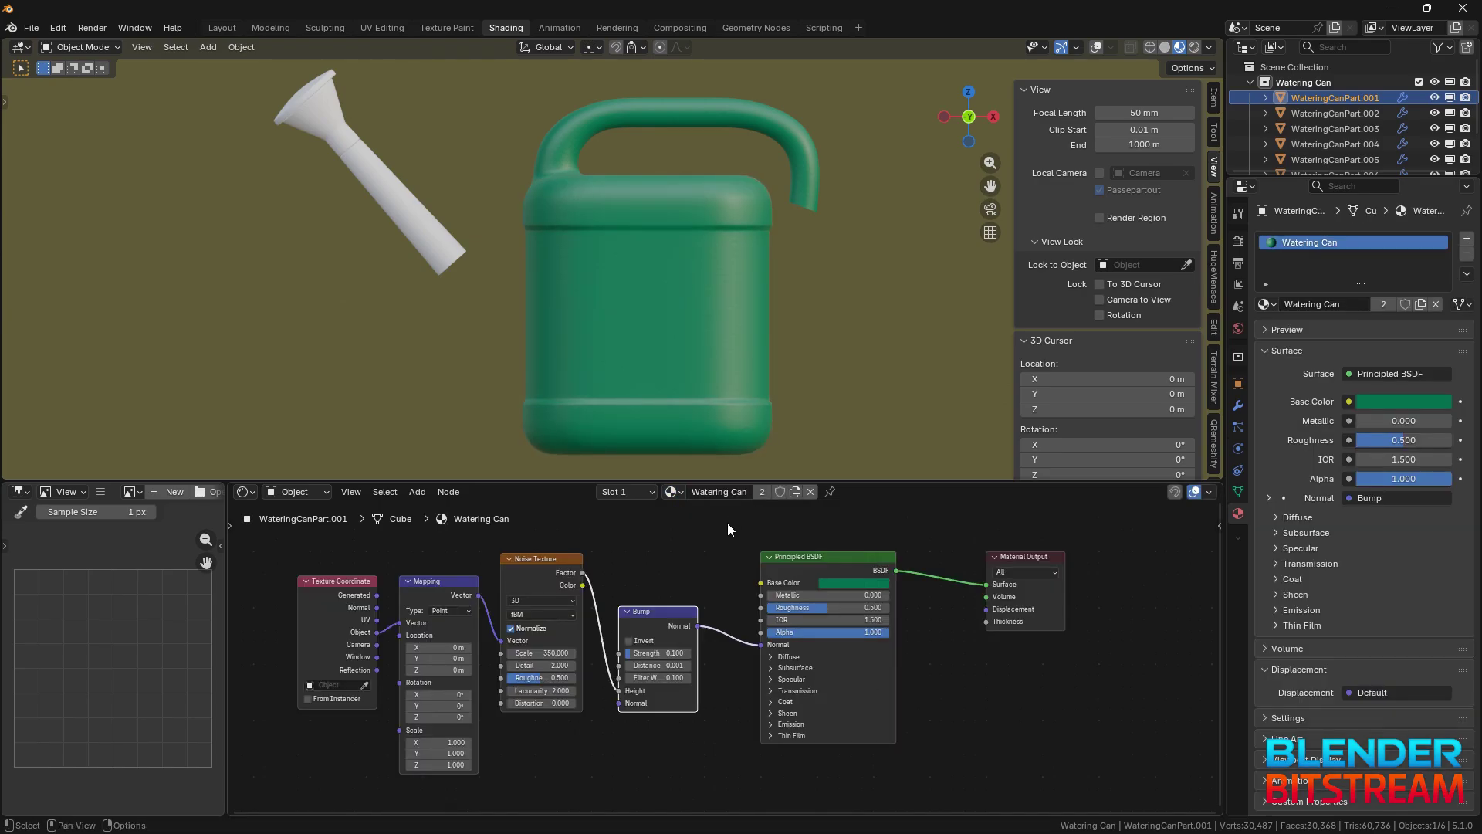
# Step: Preview the Noise Texture on the model and set the Texture Coordinate node's object to the can body, WateringCanPart.001
pyautogui.keyDown('ctrl'); pyautogui.keyDown('shift'); pyautogui.click(539, 556); pyautogui.keyUp('shift'); pyautogui.keyUp('ctrl')
pyautogui.moveTo(541, 278); pyautogui.dragTo(717, 328, button='middle')
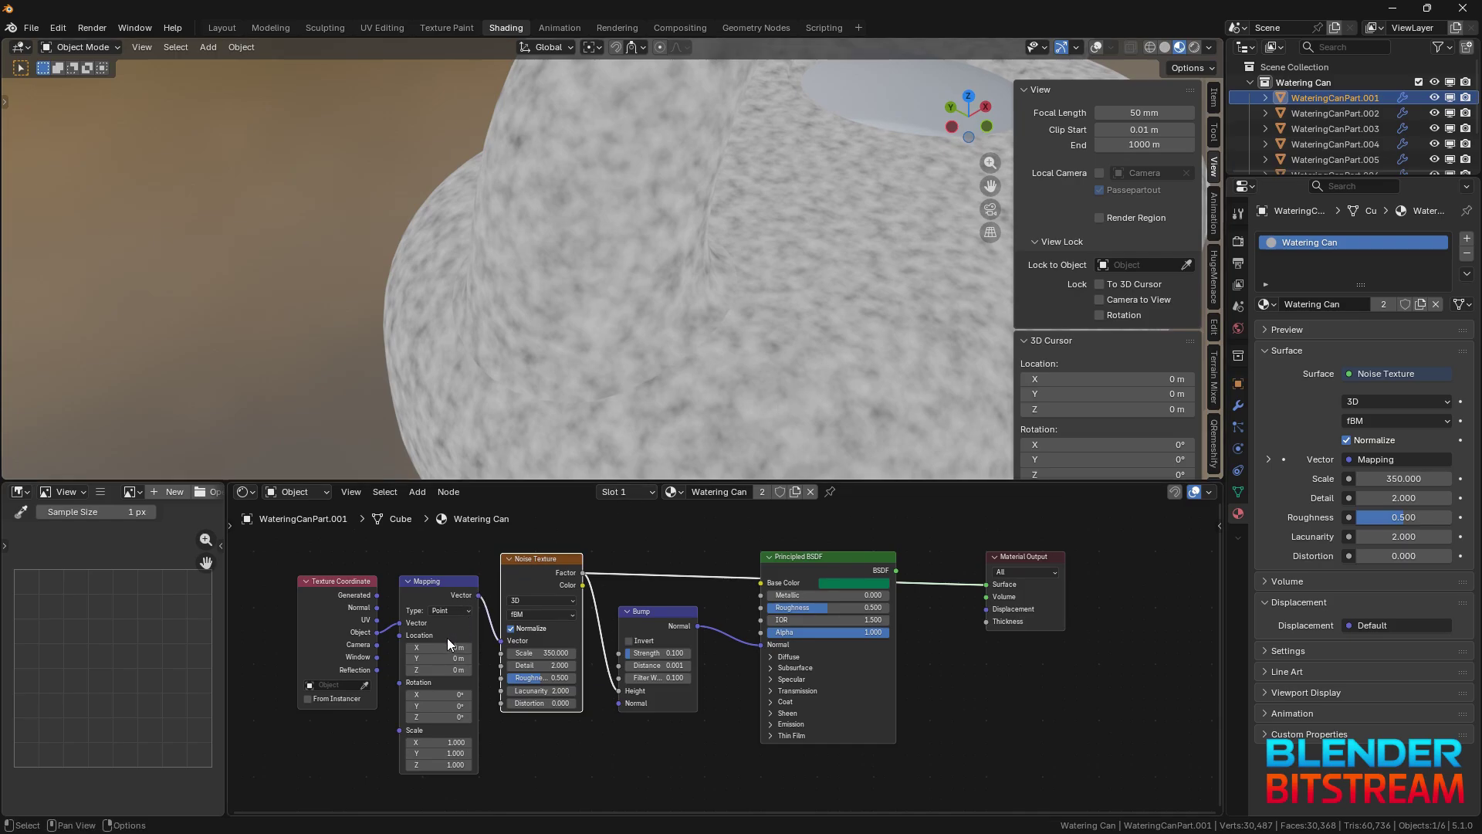
pyautogui.click(364, 685)
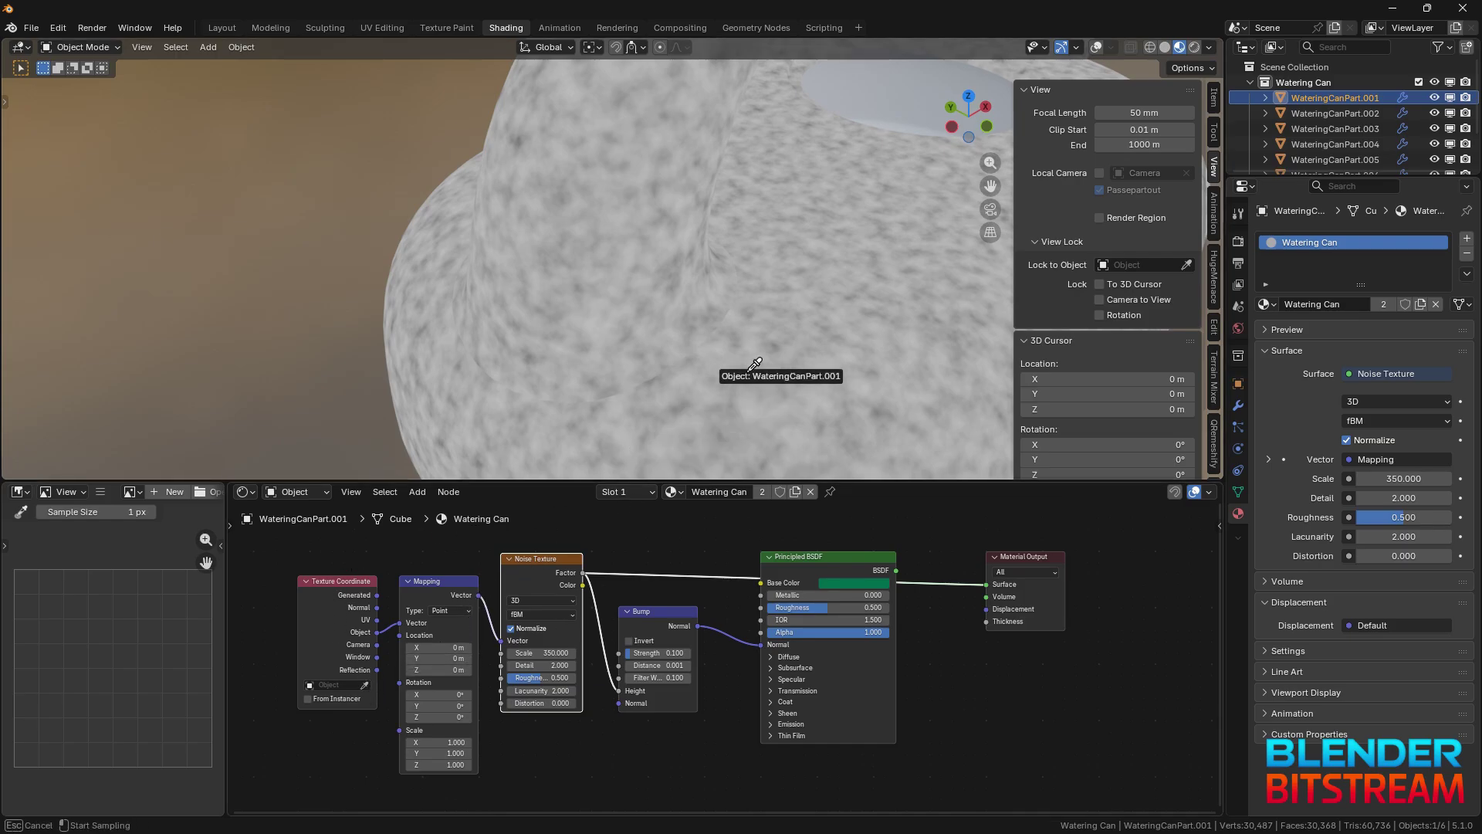
pyautogui.click(864, 275)
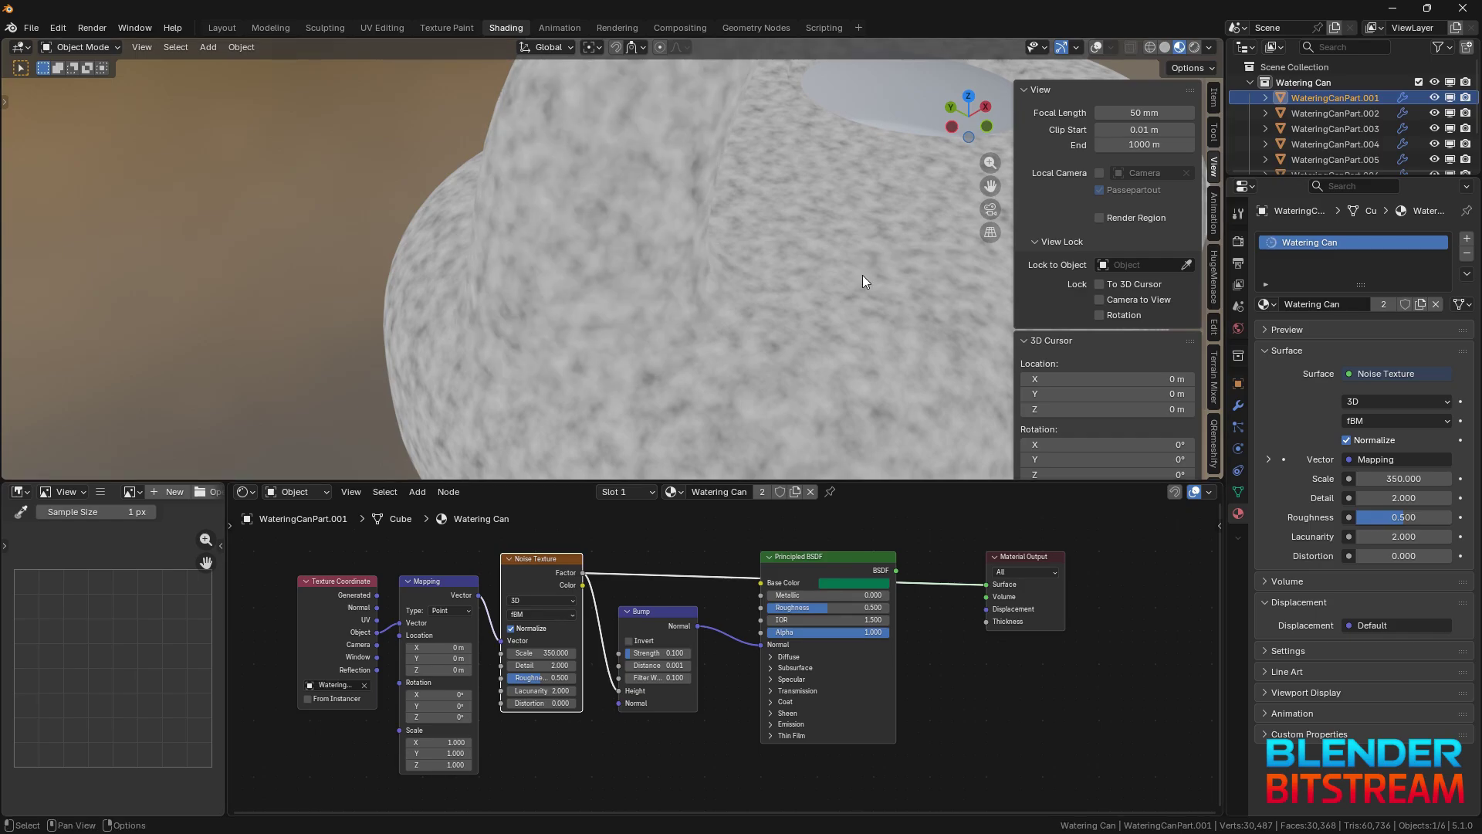
# Step: Reconnect the Principled BSDF to the Material Output and inspect the handle joint on the shaded can
pyautogui.keyDown('ctrl'); pyautogui.keyDown('shift'); pyautogui.click(828, 563); pyautogui.keyUp('shift'); pyautogui.keyUp('ctrl')
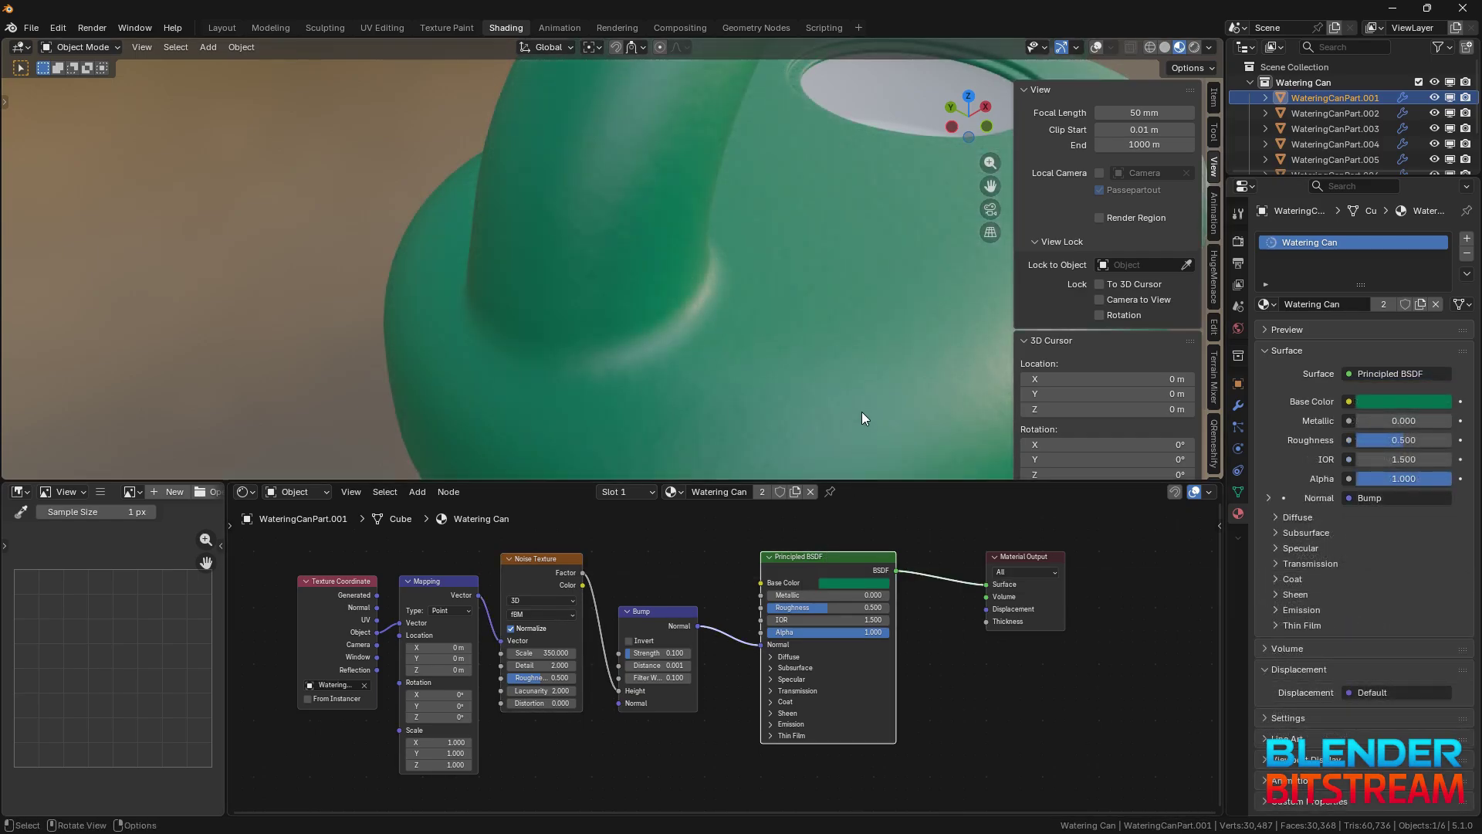
pyautogui.scroll(-5, 825, 378)
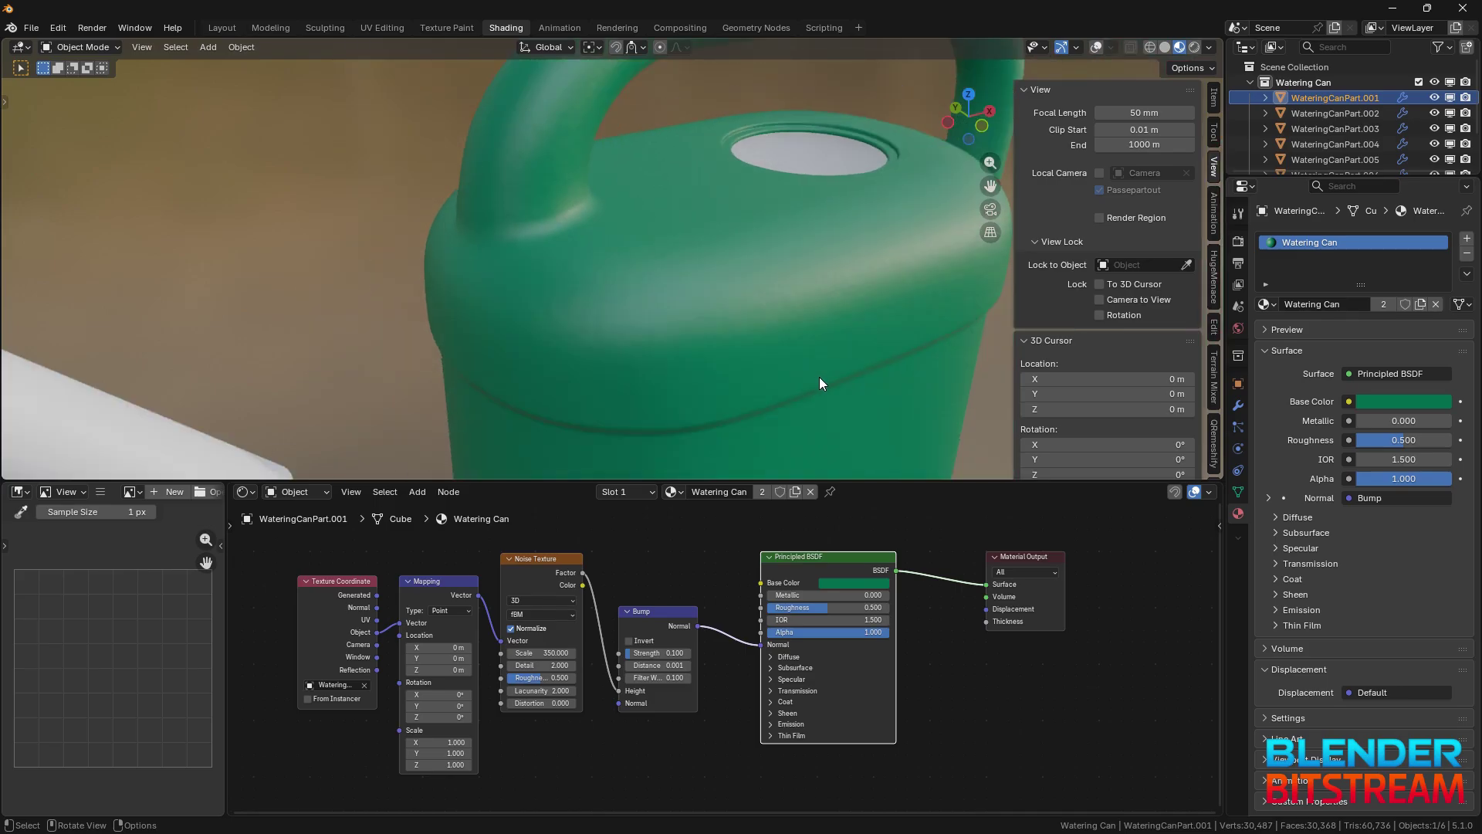
pyautogui.scroll(-4, 818, 377)
pyautogui.moveTo(827, 376); pyautogui.dragTo(808, 351, button='middle')
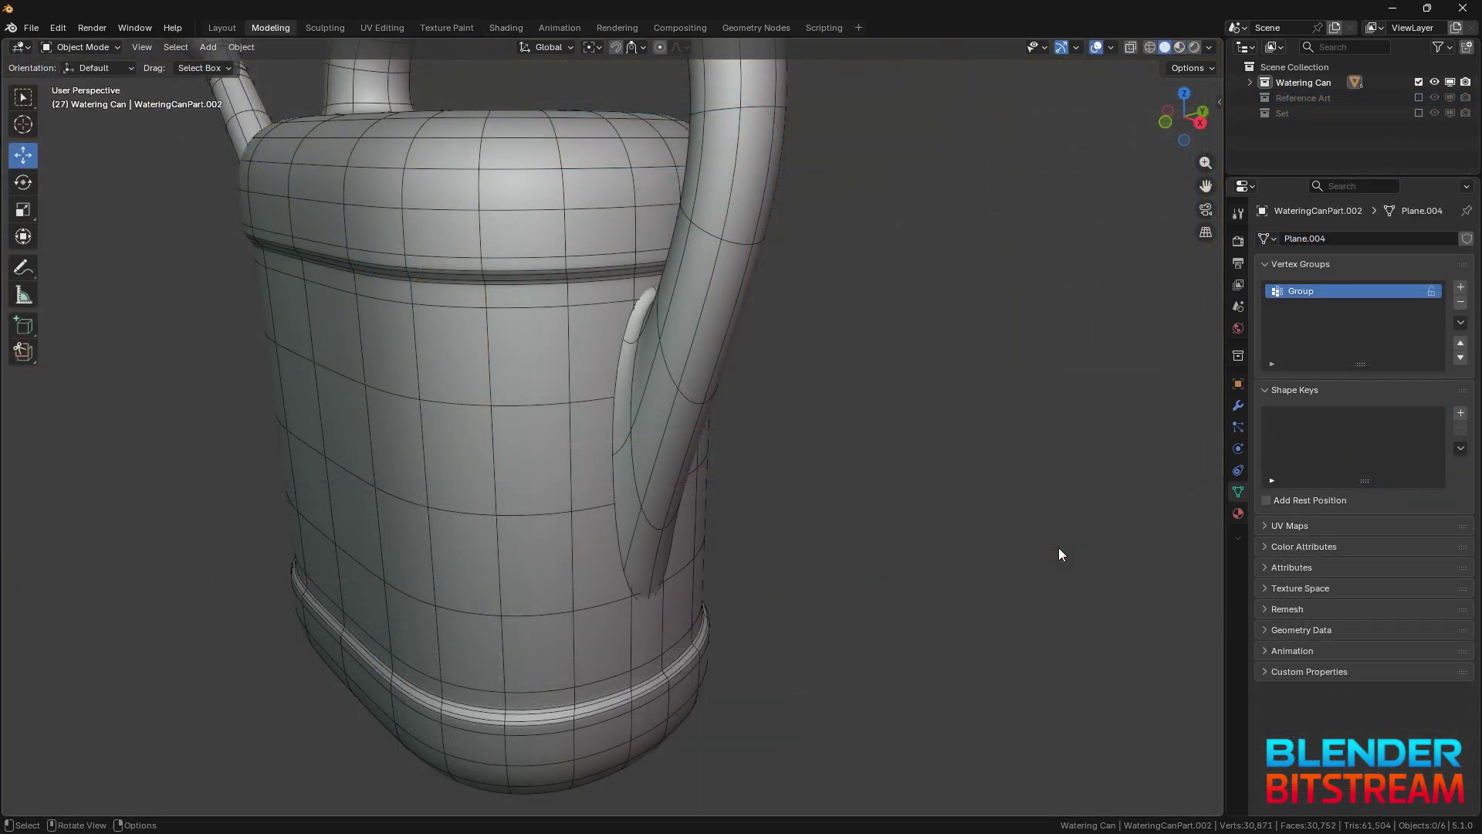
# Step: Select the edge loop at the handle's lower flared end in Edit Mode and assign it to the vertex group Group
pyautogui.click(711, 328)
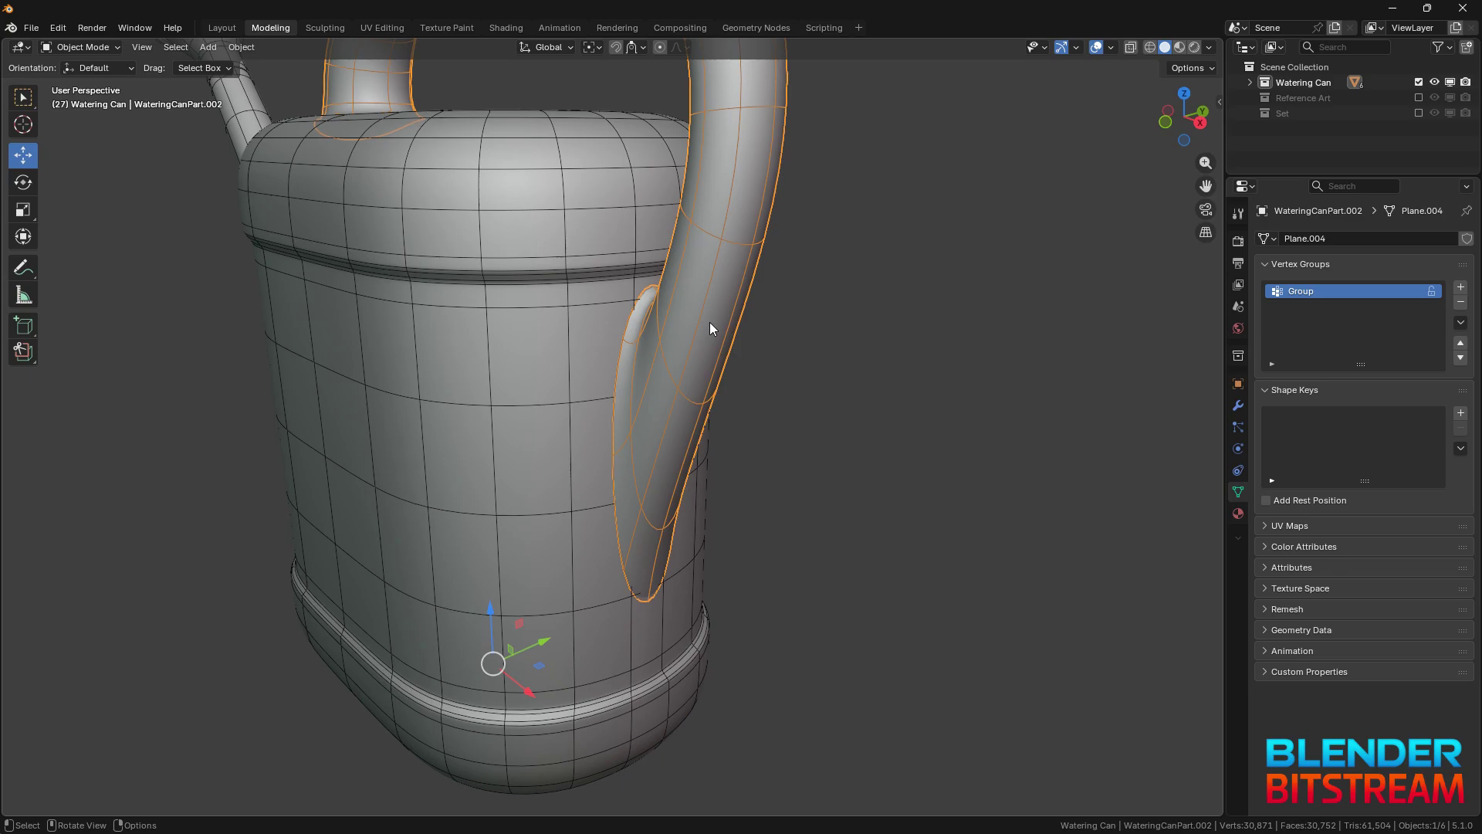
pyautogui.press('Tab')
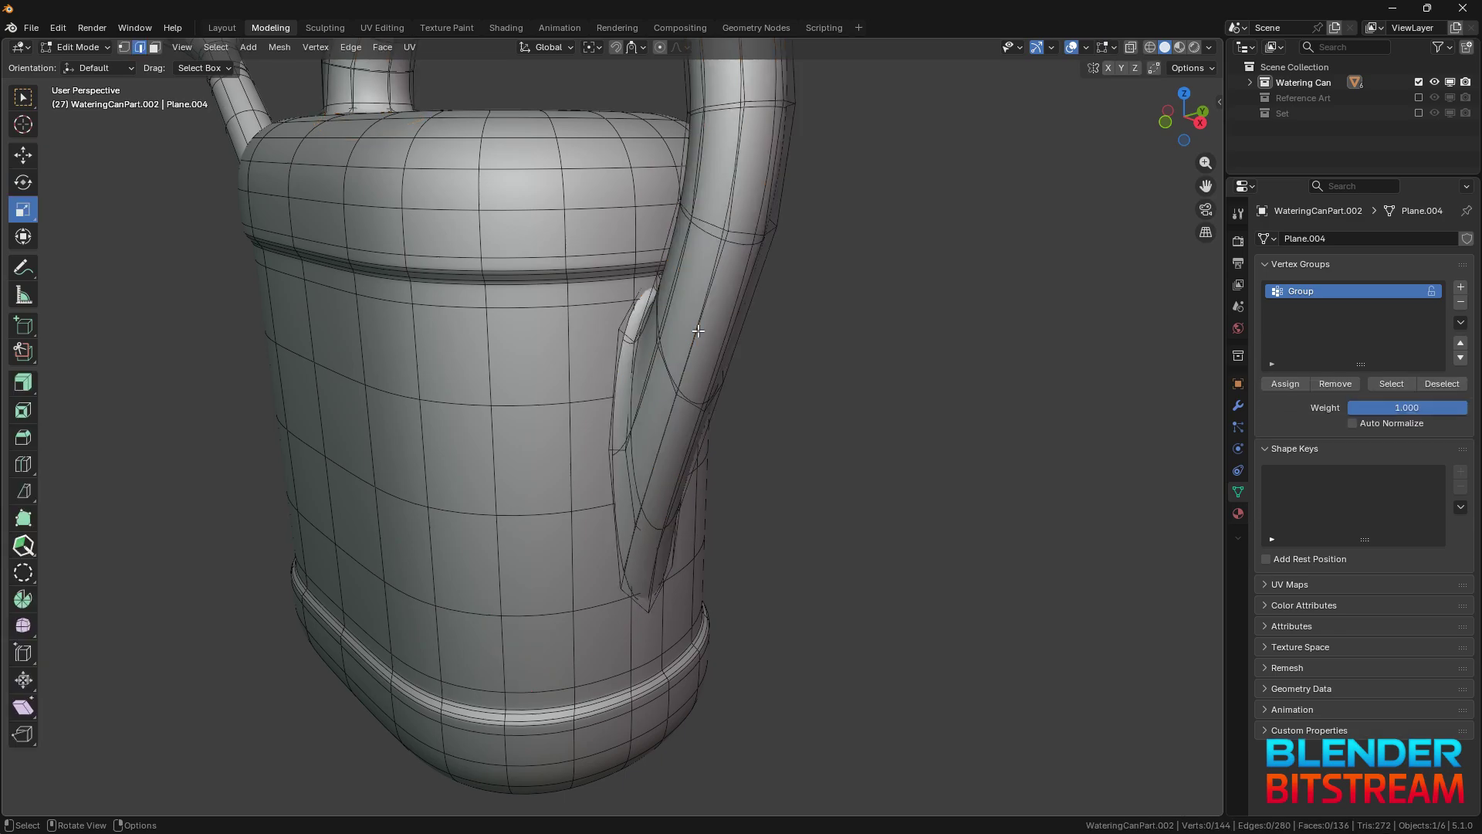
pyautogui.keyDown('alt'); pyautogui.click(619, 352); pyautogui.keyUp('alt')
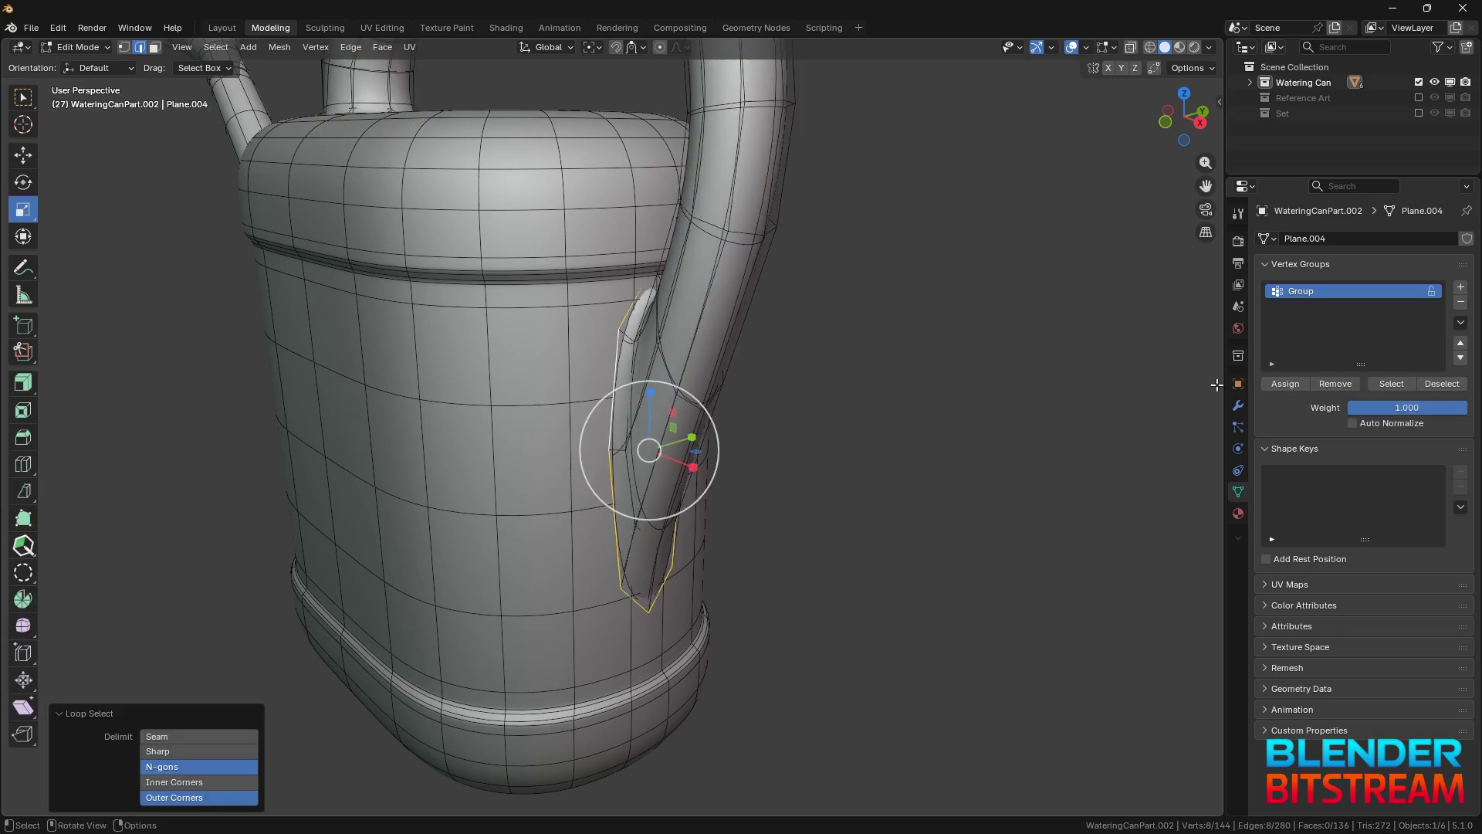
pyautogui.click(1276, 383)
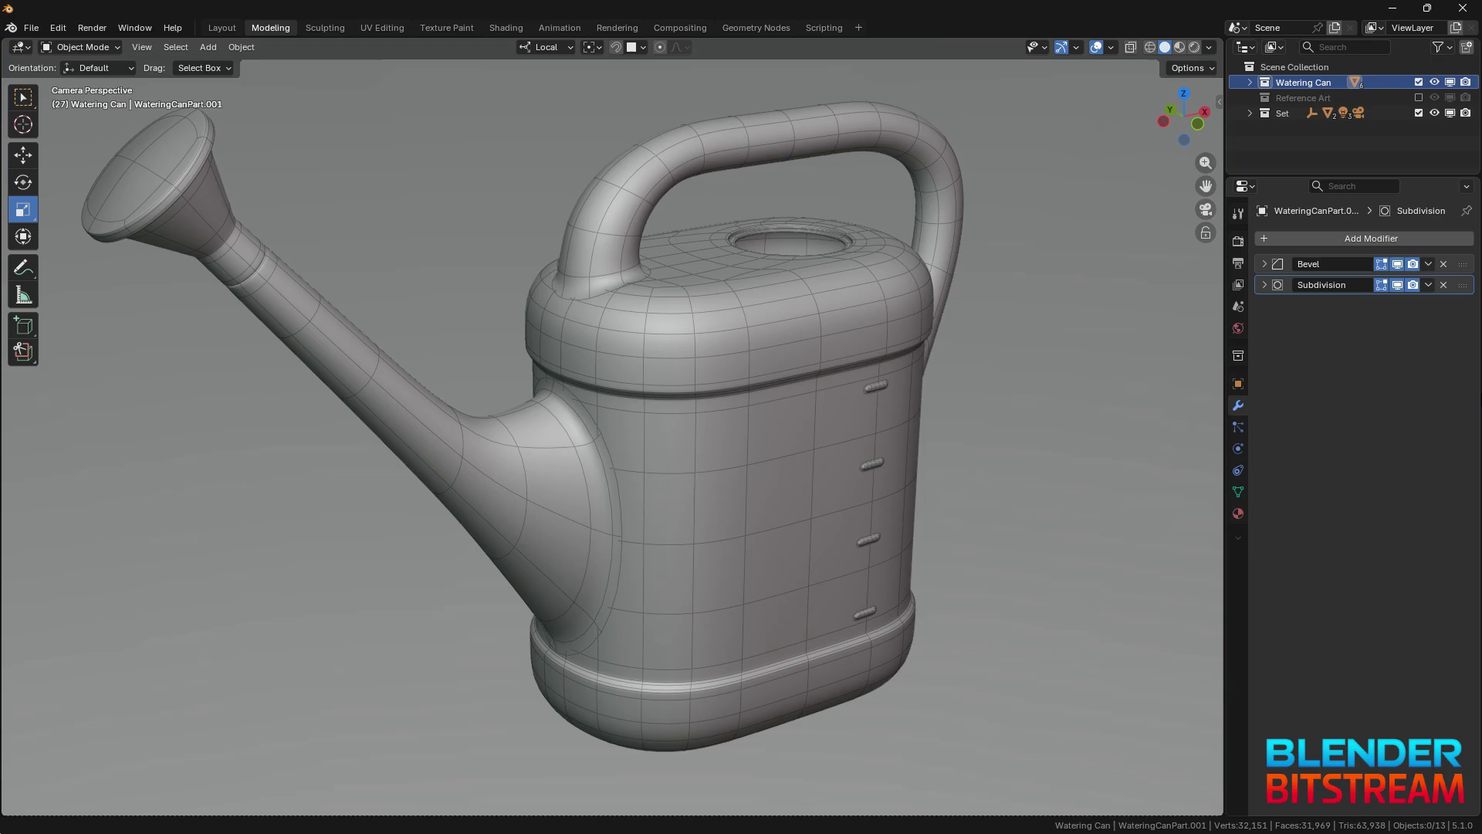
# Step: Show the finished watering can in rendered viewport shading with the overlays hidden
pyautogui.press('z')
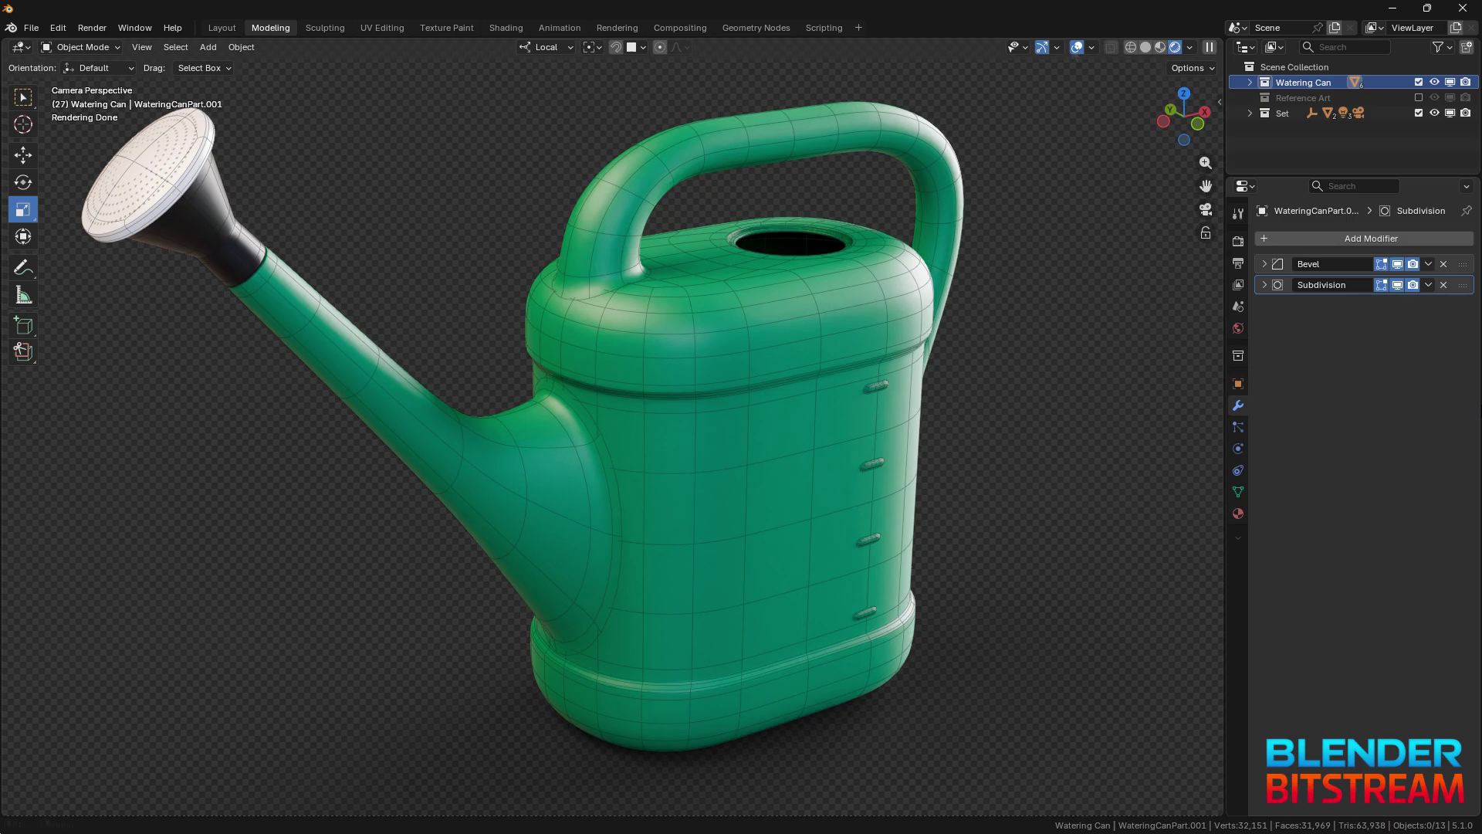
pyautogui.hotkey('shift', 'alt', 'z')
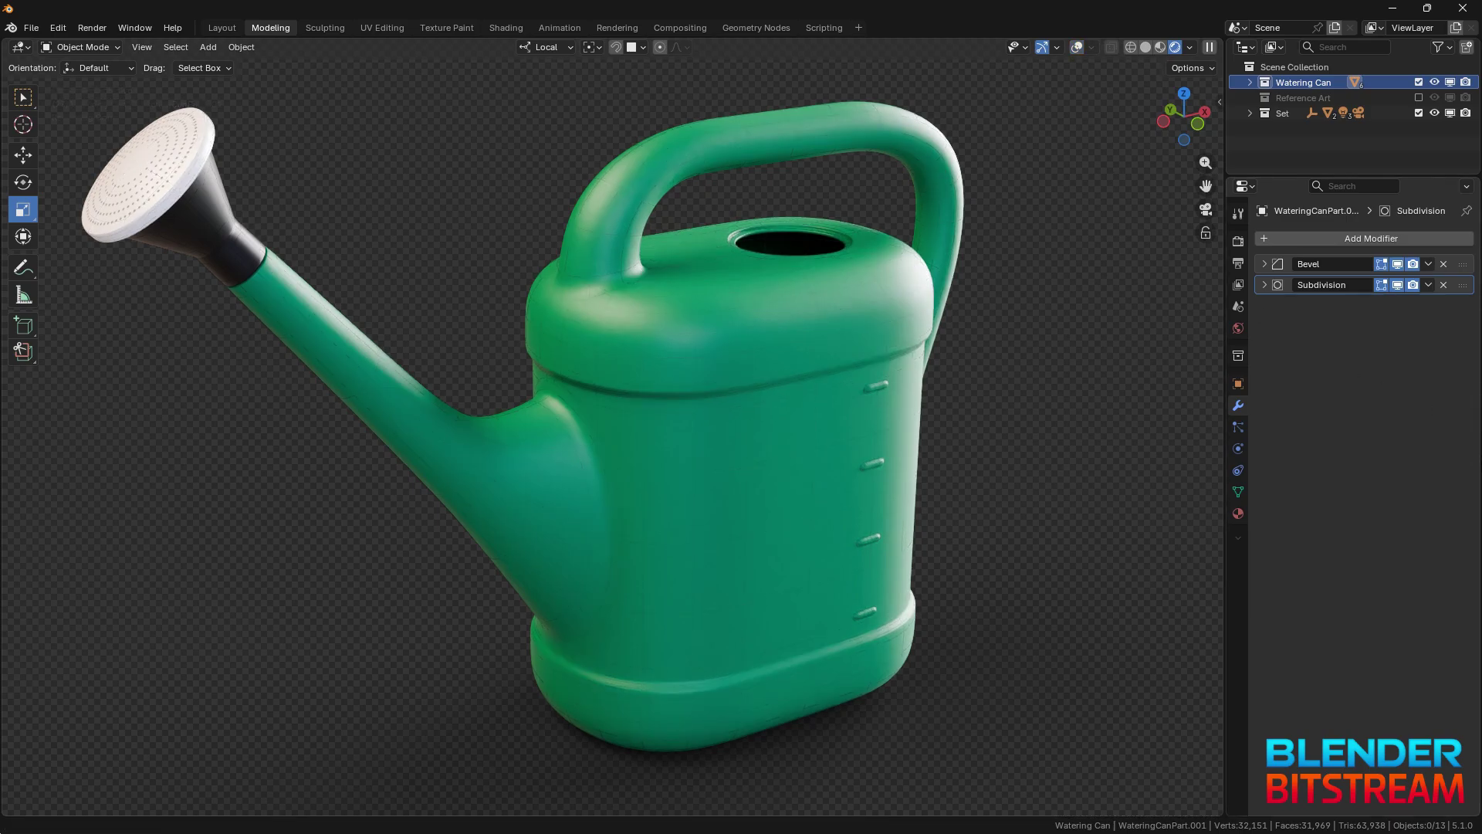